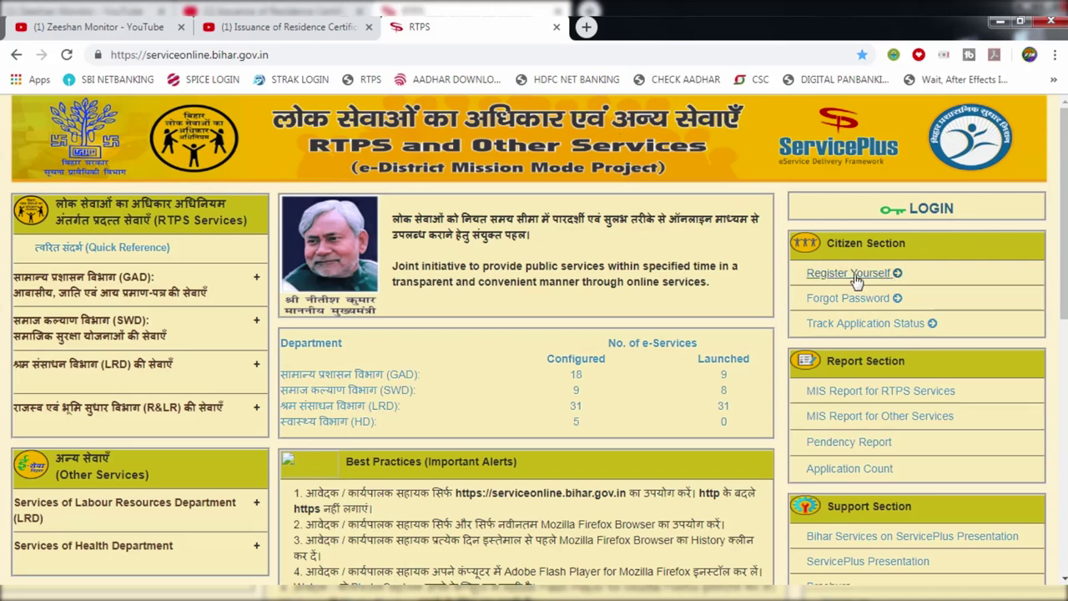
Log in to the RTPS Bihar portal with the citizen account's email, password and the shown captcha
click(932, 214)
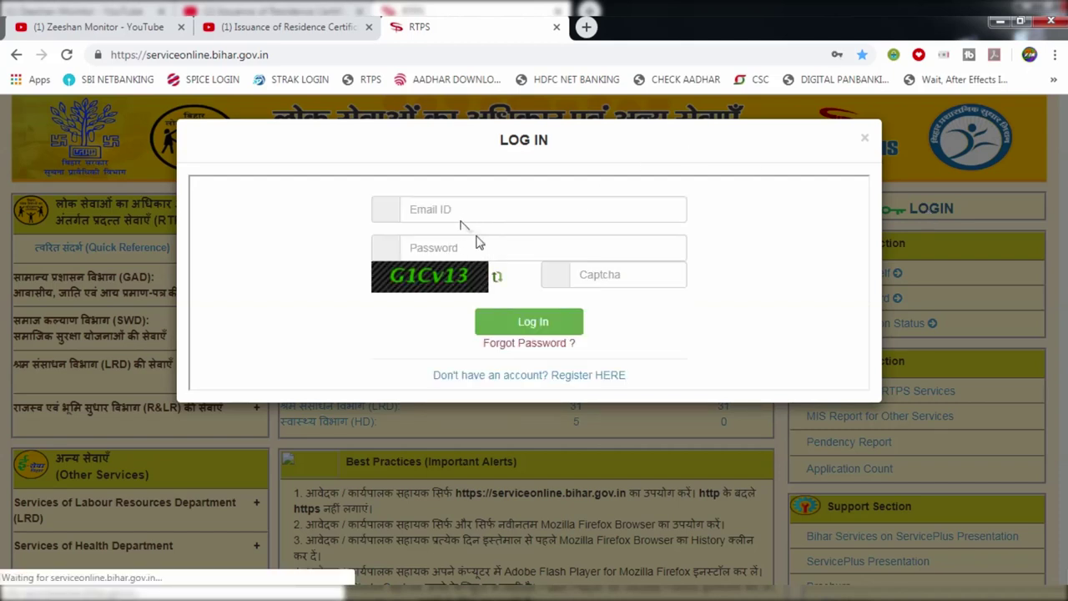
click(460, 215)
click(628, 274)
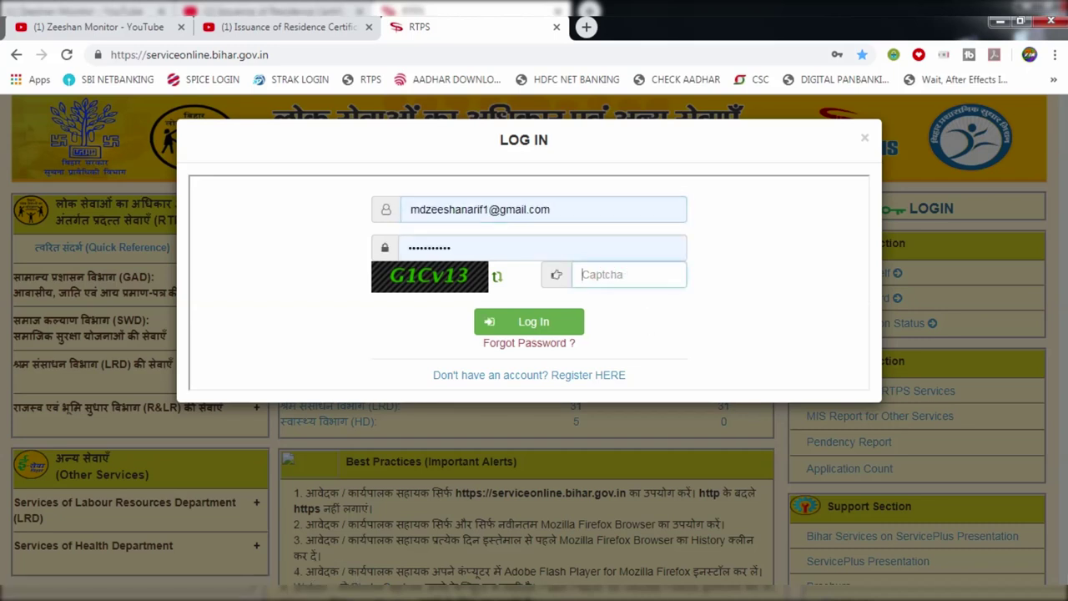
text(G1Cv13)
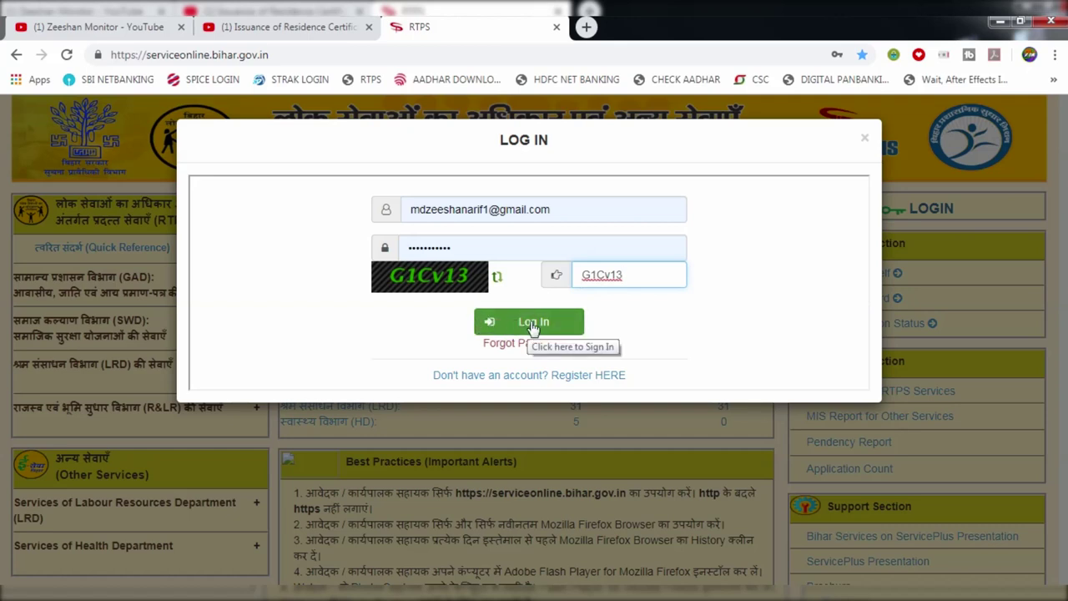
click(534, 324)
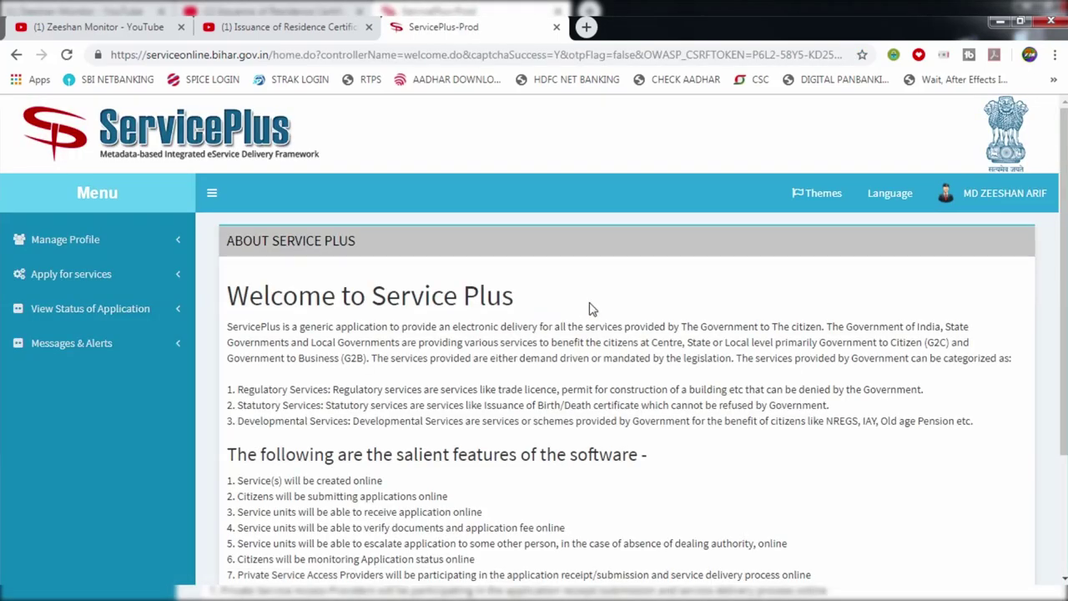
Show all available services and filter them by 'sdo' to the four SDO-level certificates
scroll(594, 307, down, 1)
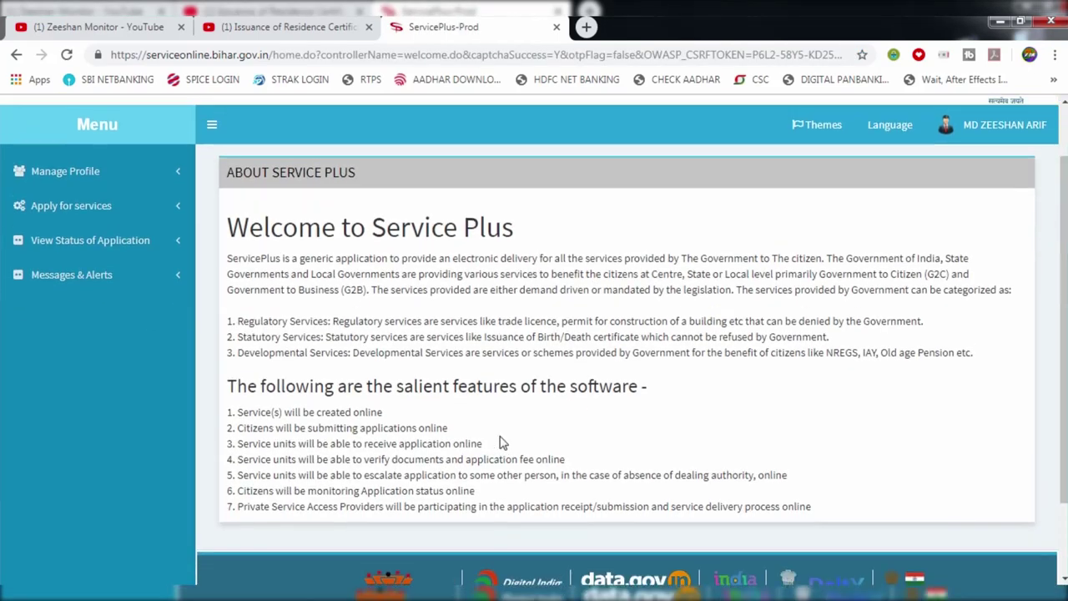
scroll(505, 440, up, 2)
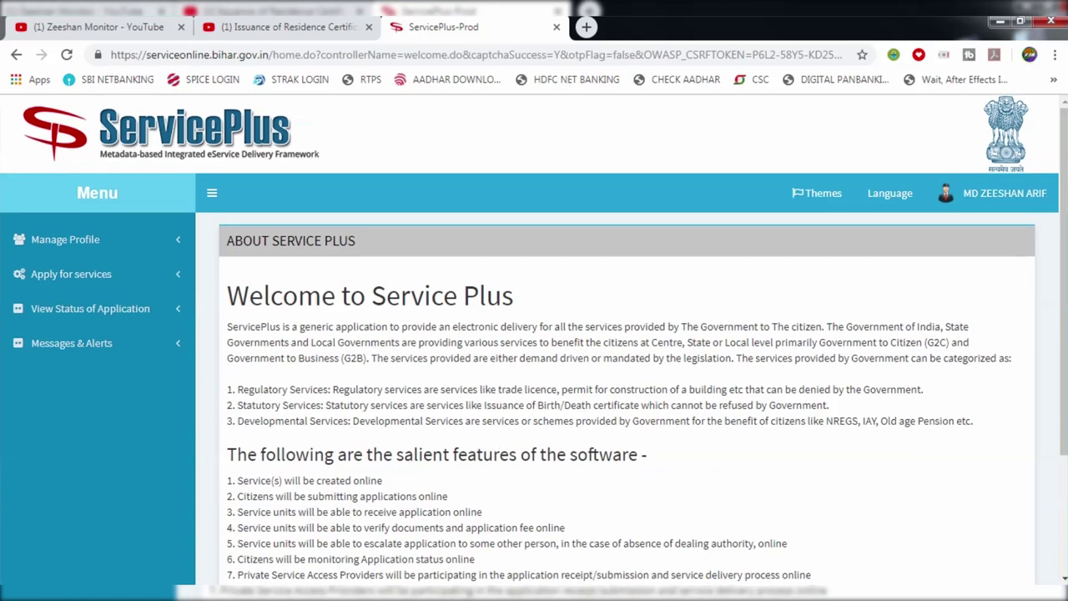
click(71, 280)
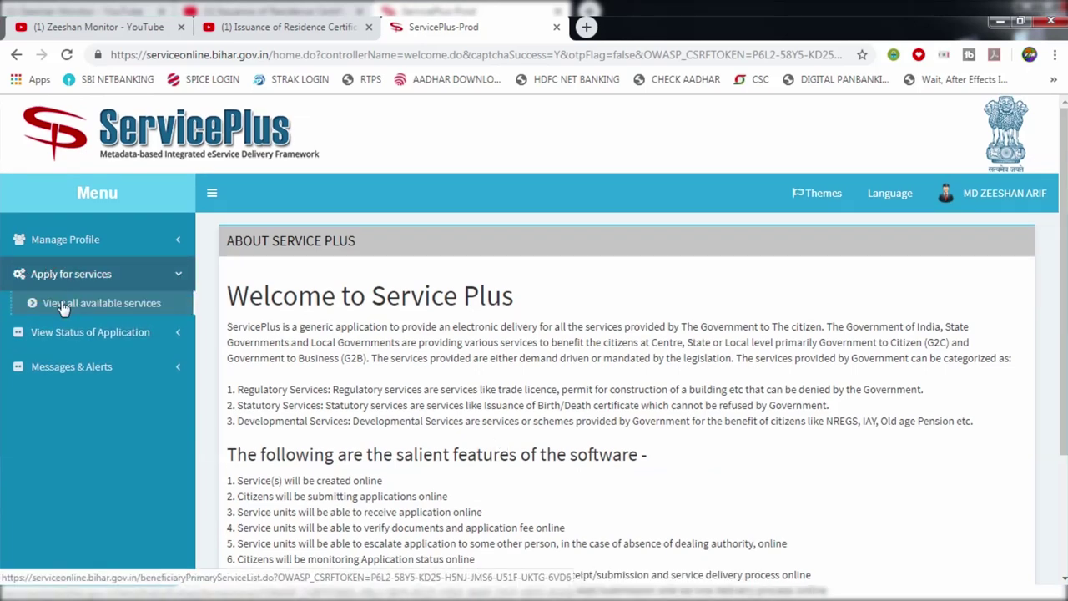
click(63, 307)
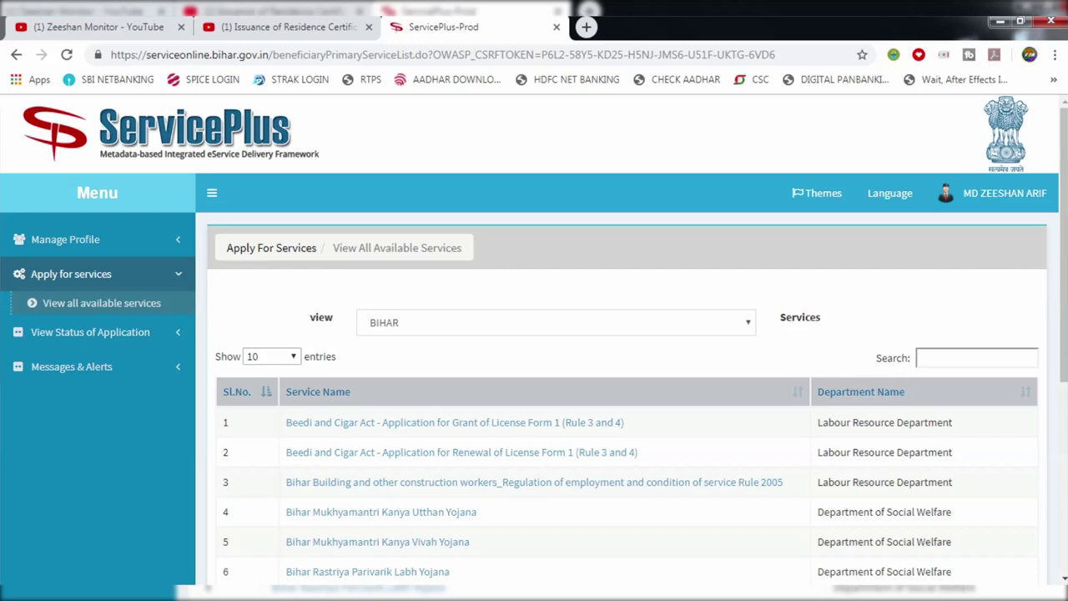
click(943, 357)
text(sdo)
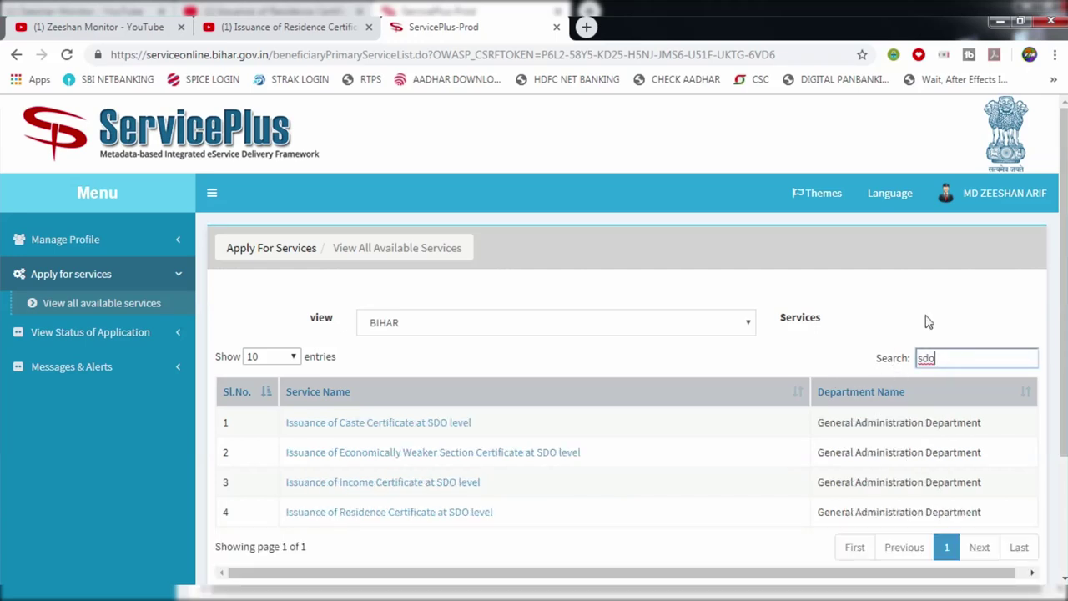
click(927, 321)
scroll(896, 339, down, 2)
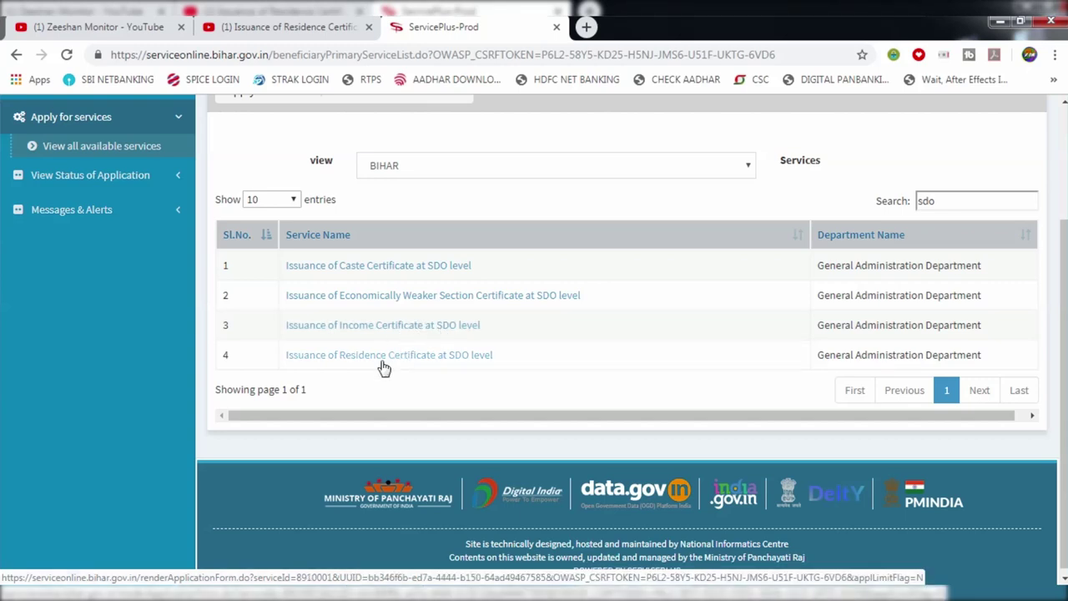
Open the 'Issuance of Residence Certificate at SDO level' application form from the services table
click(449, 357)
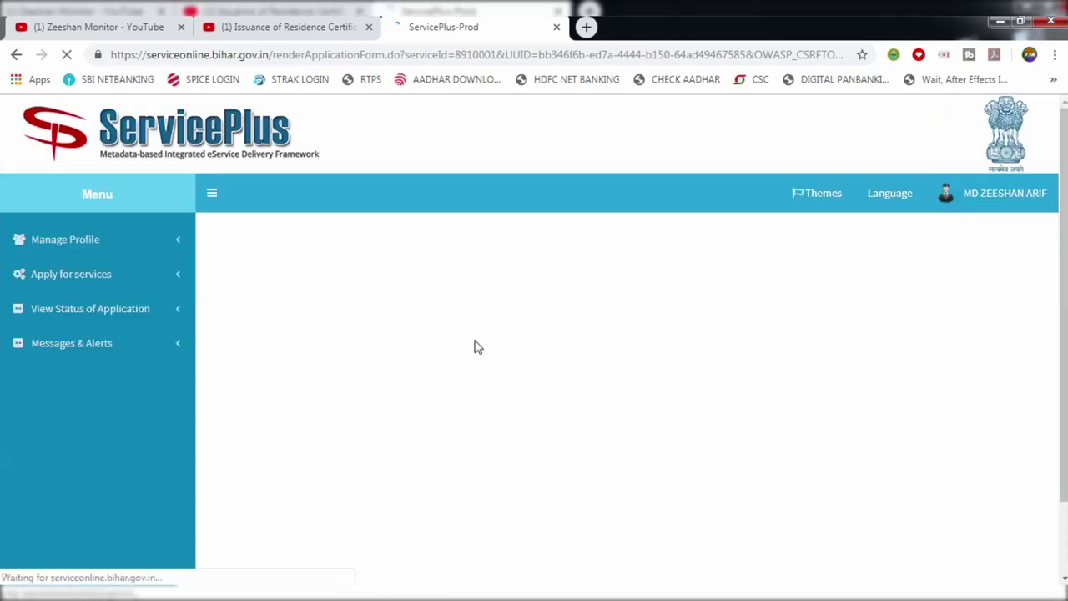
scroll(477, 346, down, 2)
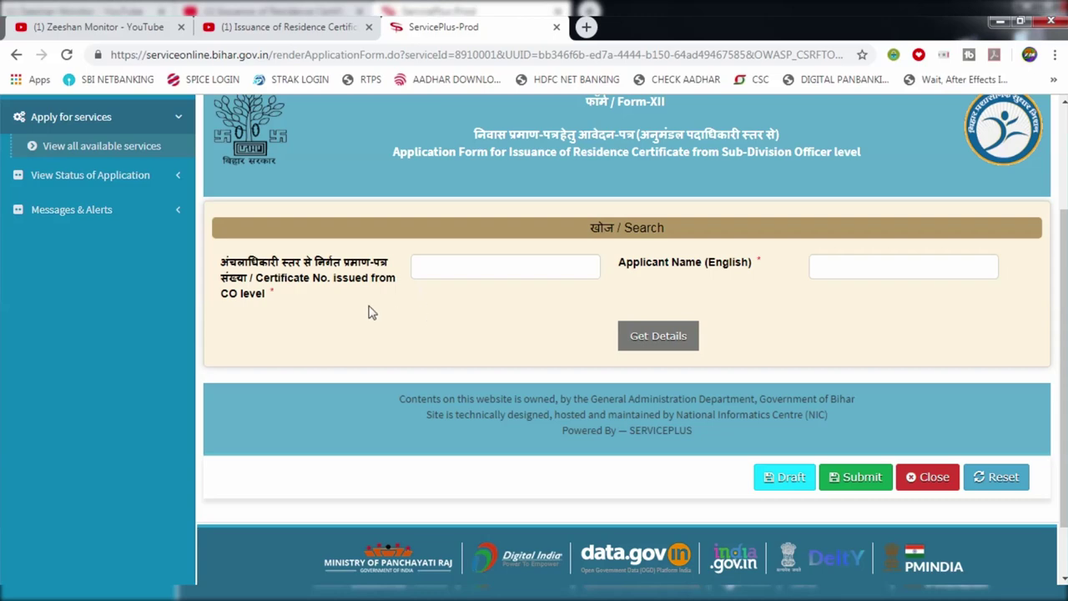
scroll(476, 277, up, 1)
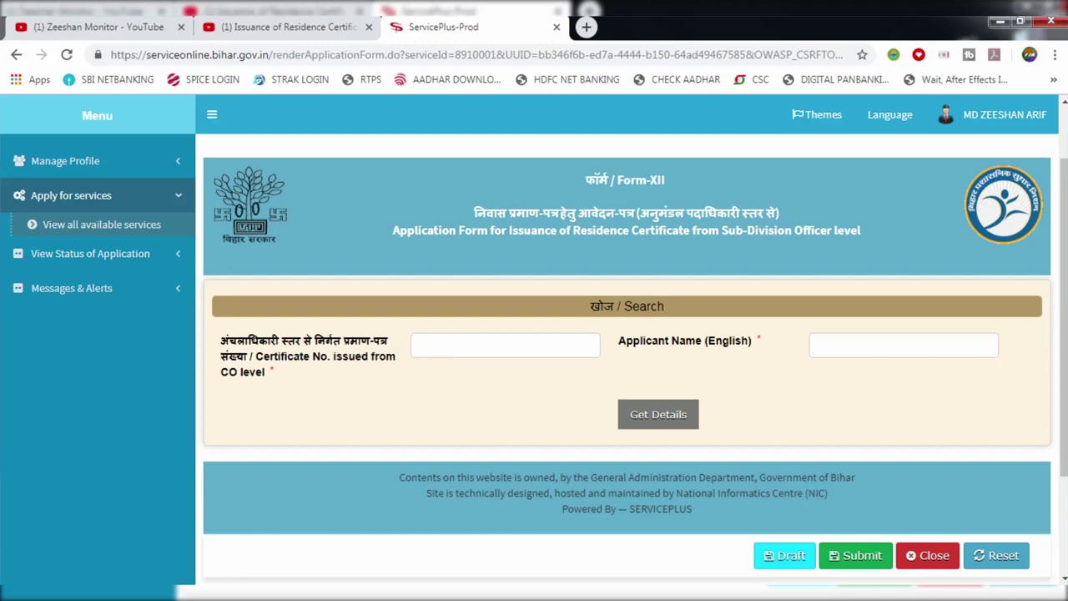
click(448, 389)
Finish the residence certificate form, agree to the self-declaration, and preview it with office SITAMARHI SADAR
click(447, 360)
click(427, 393)
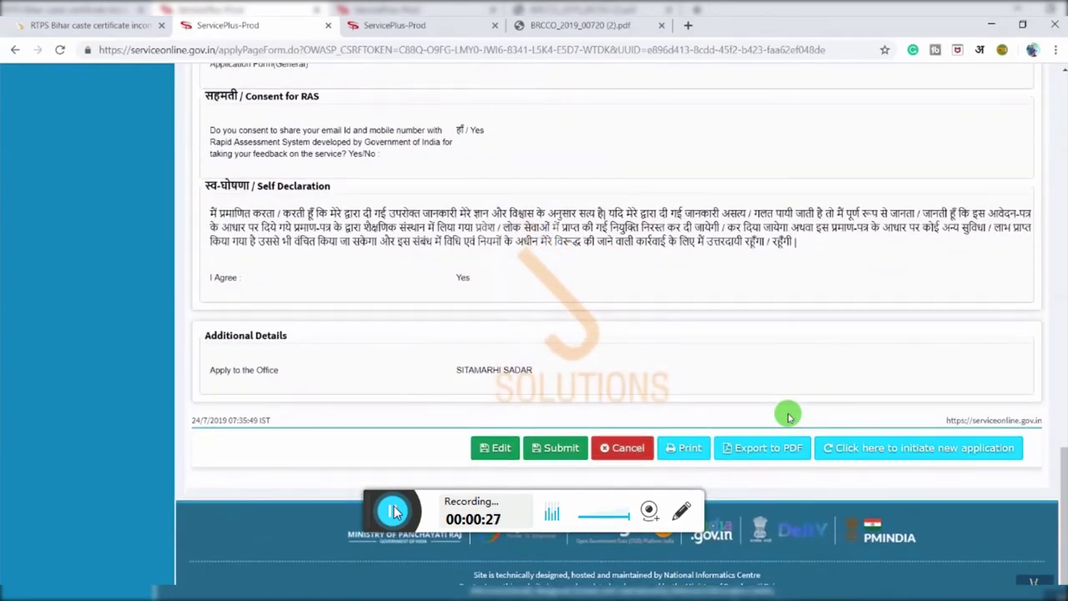
Submit the application to reach Attach Enclosure(s) and save the residence certificate PDF to the Desktop
click(554, 457)
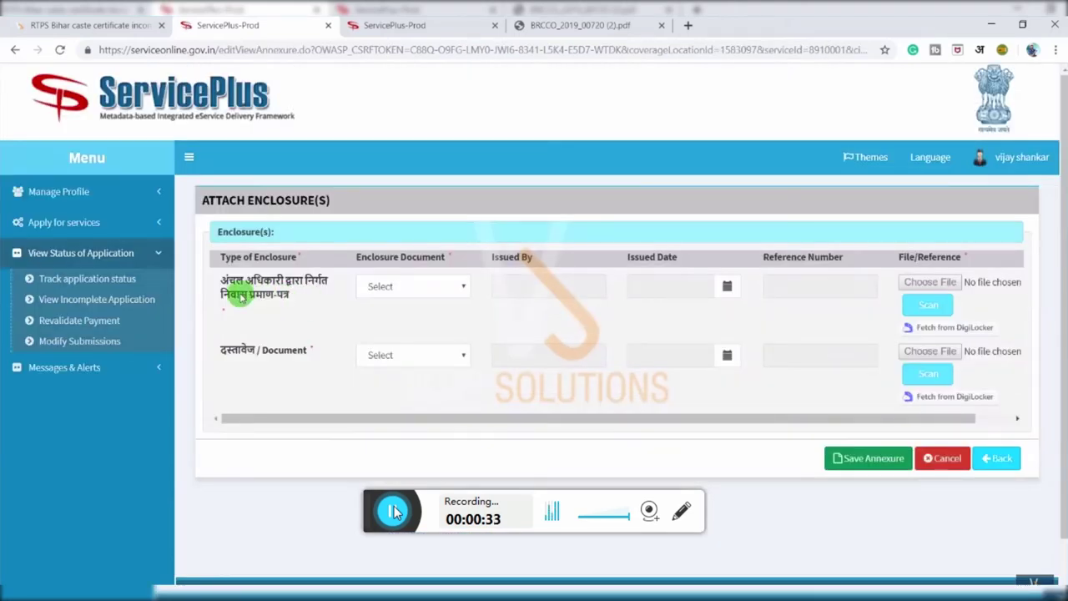
drag(223, 283, 295, 296)
click(609, 25)
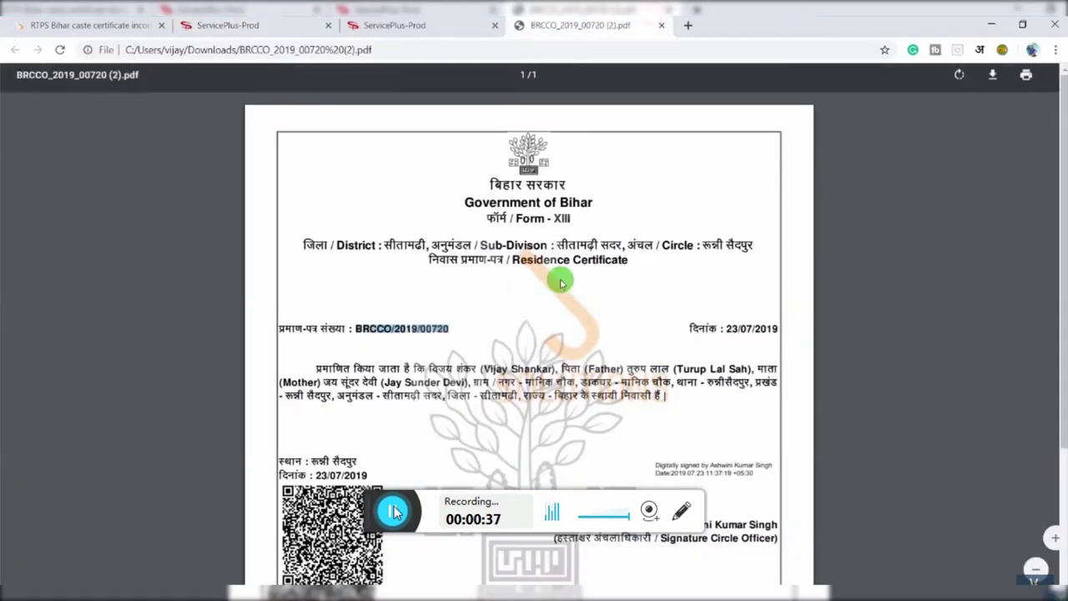
click(992, 81)
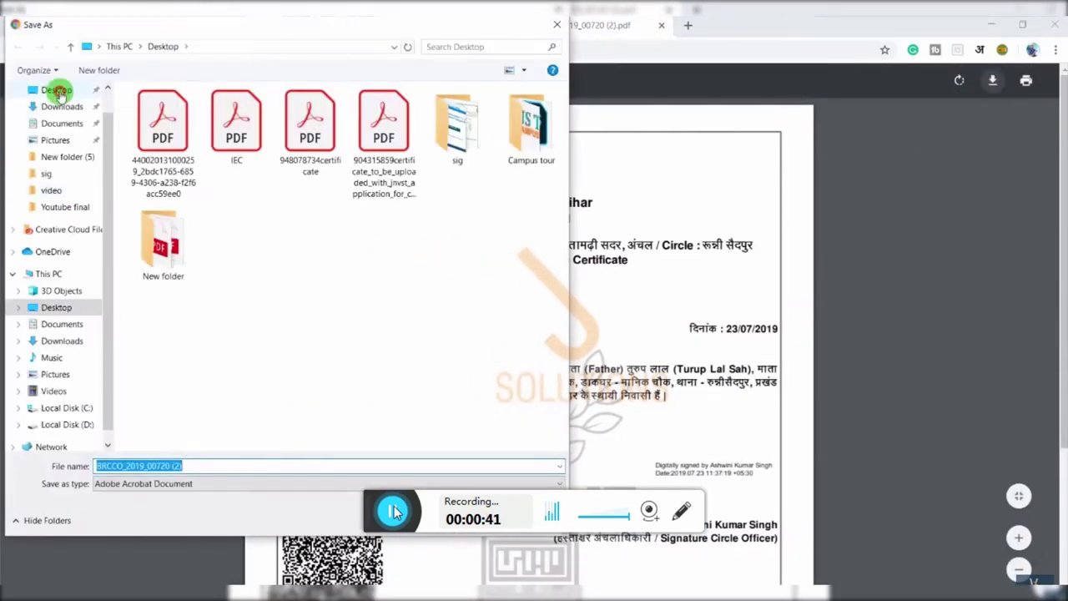
click(56, 90)
click(498, 519)
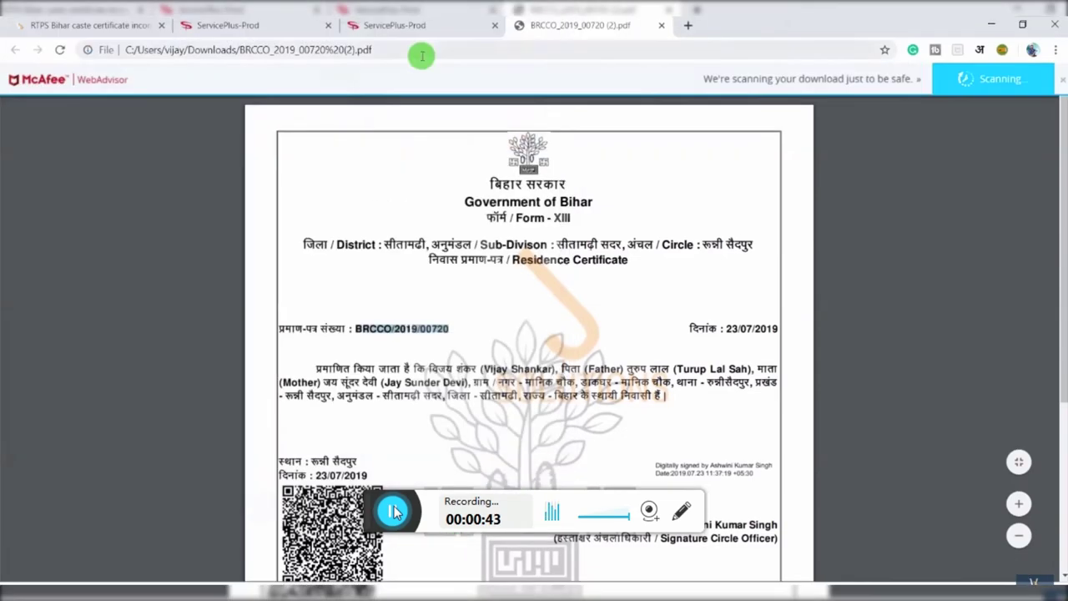
click(310, 18)
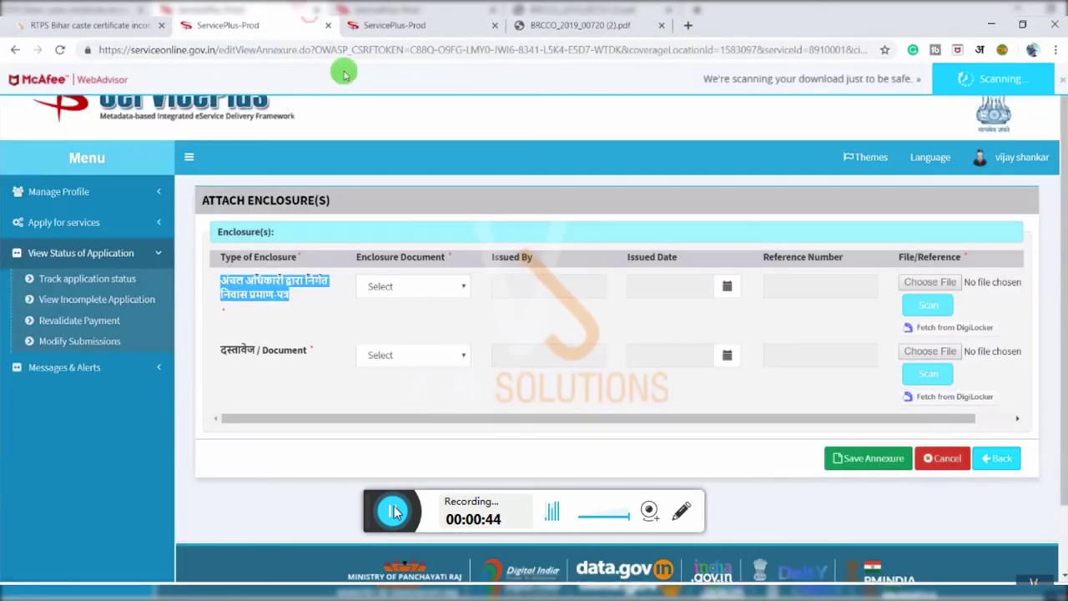
Set the first enclosure to निवास प्रमाण पत्र, issued by Circle Officer on 23/07/2019
click(449, 287)
click(400, 316)
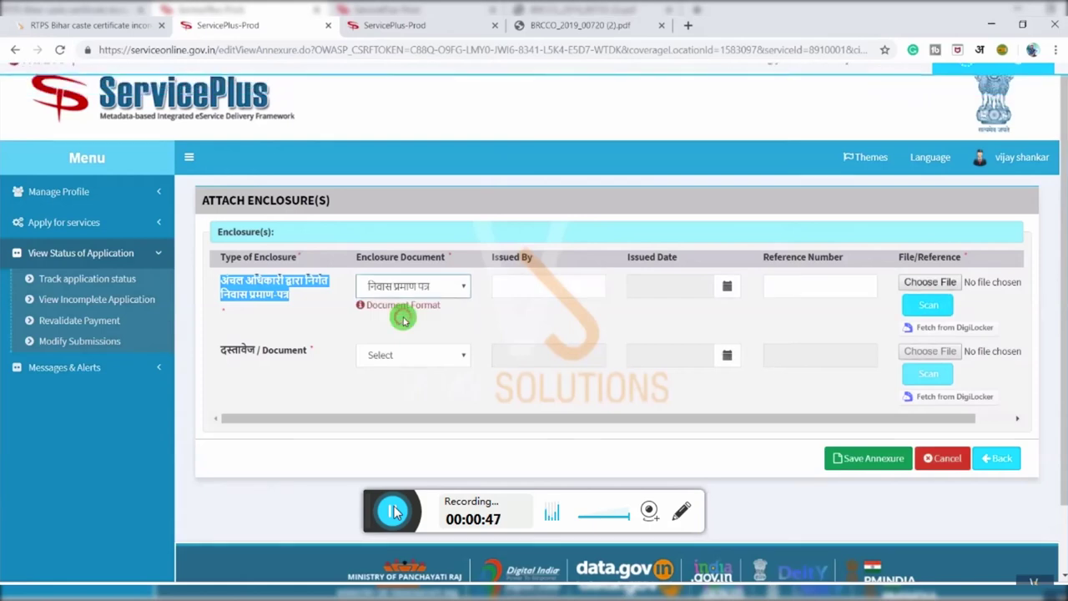
click(534, 292)
click(535, 296)
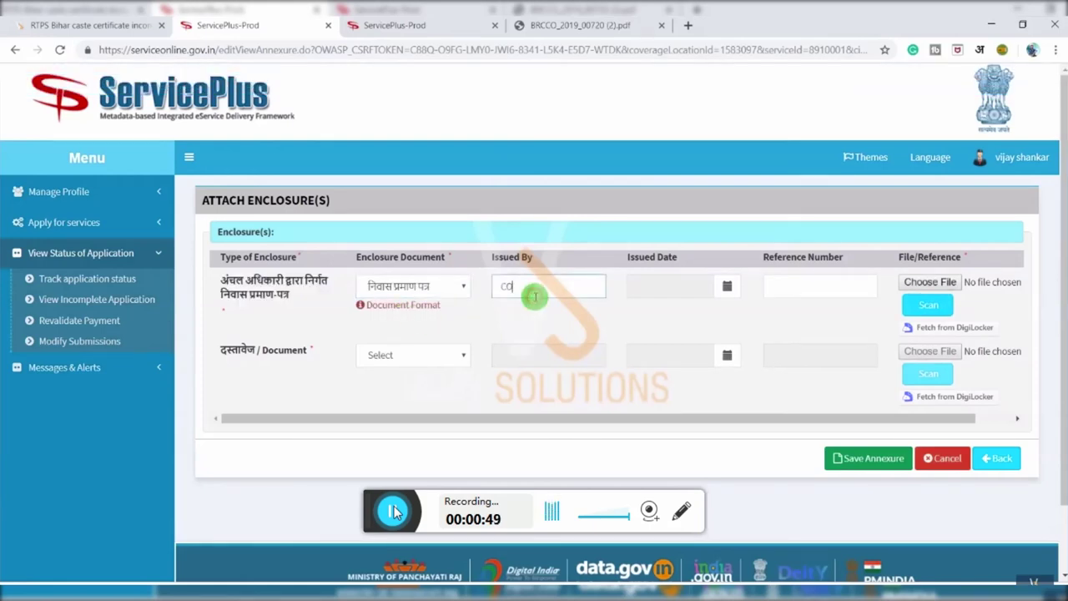
double_click(535, 296)
text(Circle Officer)
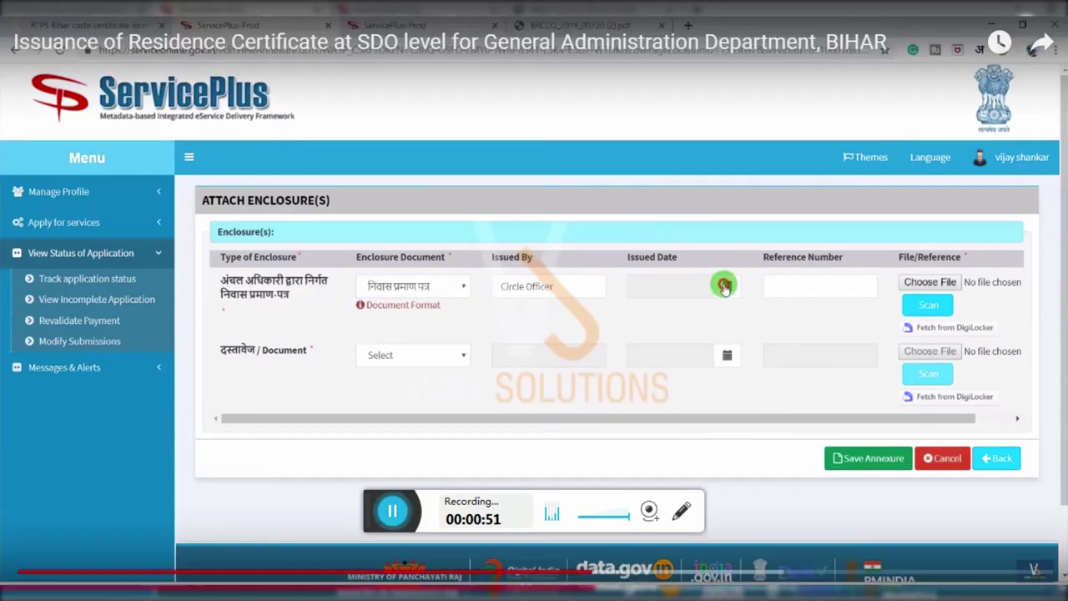
click(725, 286)
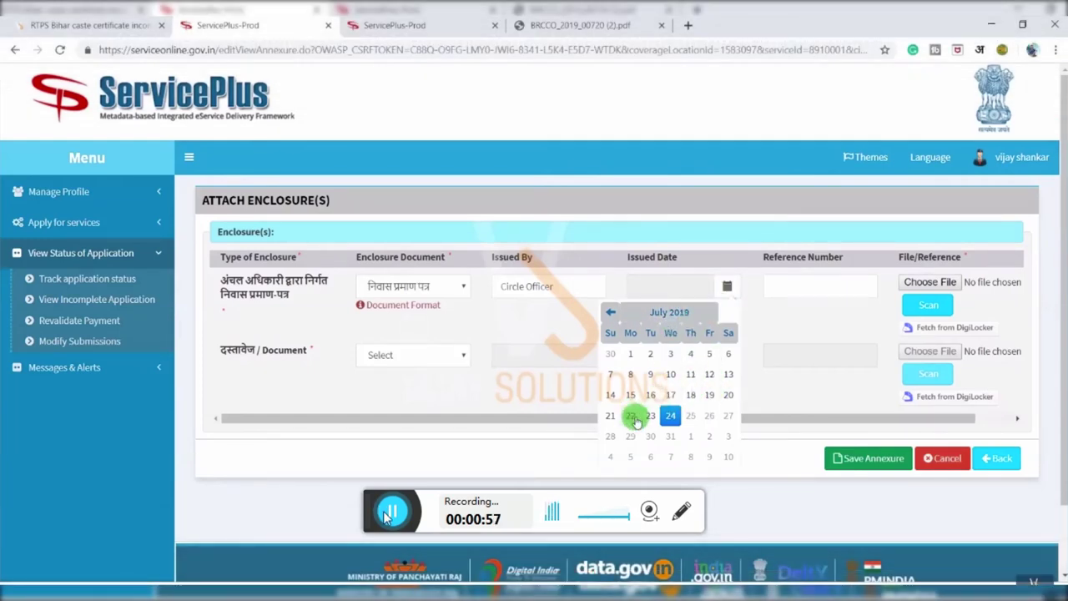
click(647, 417)
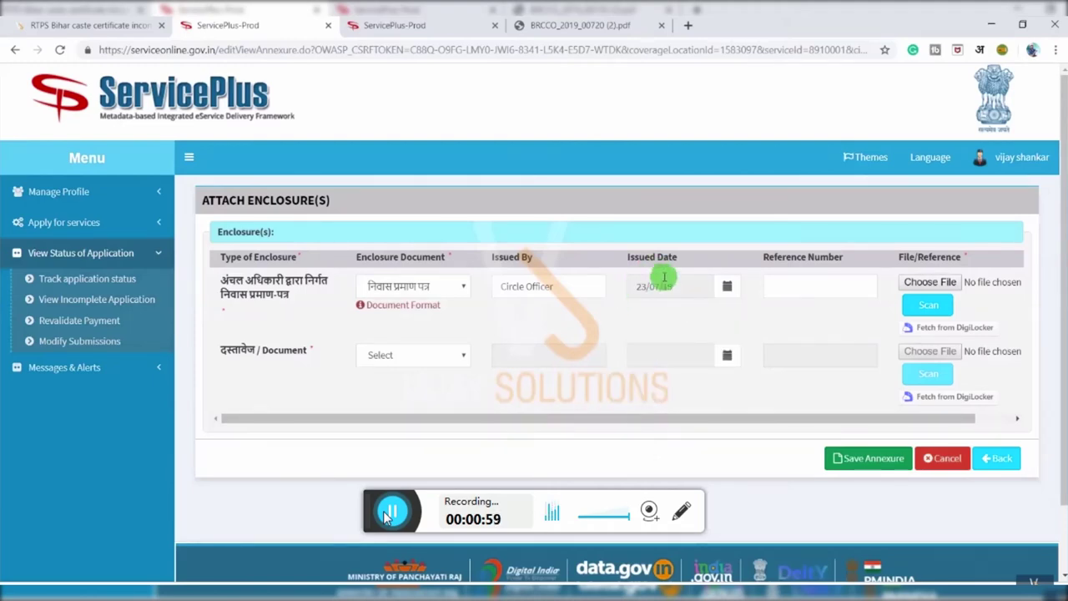
Enter the certificate number BRCCO/2019/00720 from the PDF as the reference number
click(806, 282)
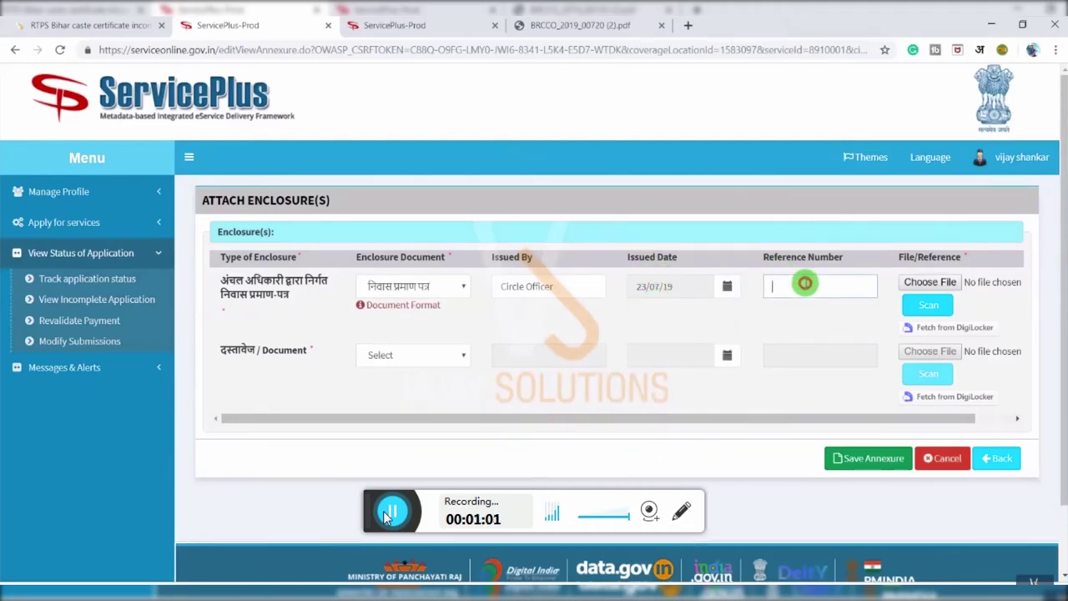
click(634, 25)
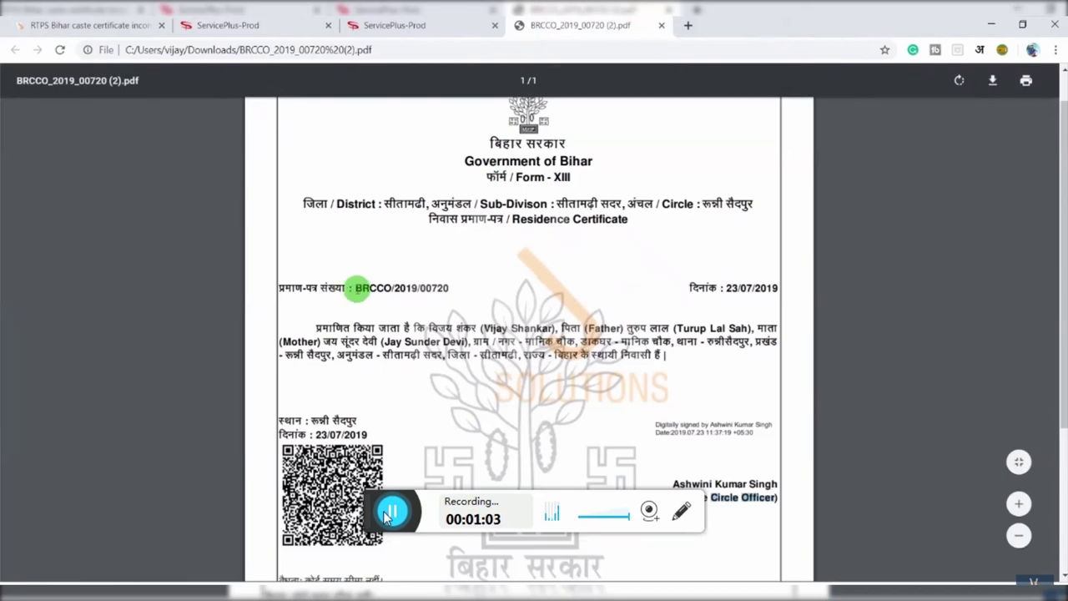
drag(356, 287, 446, 288)
key(ctrl+c)
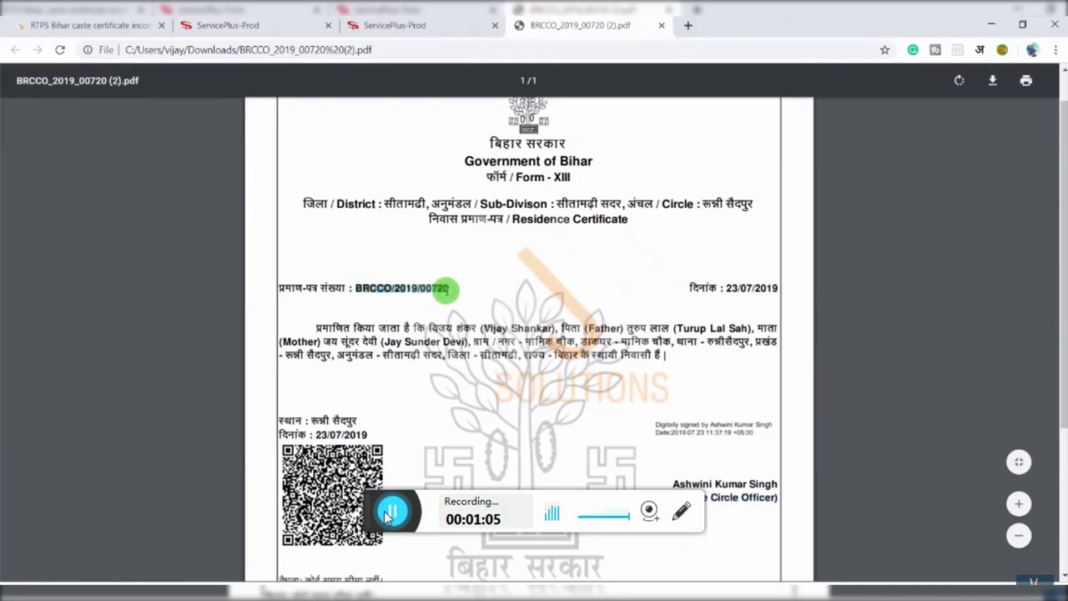
click(401, 23)
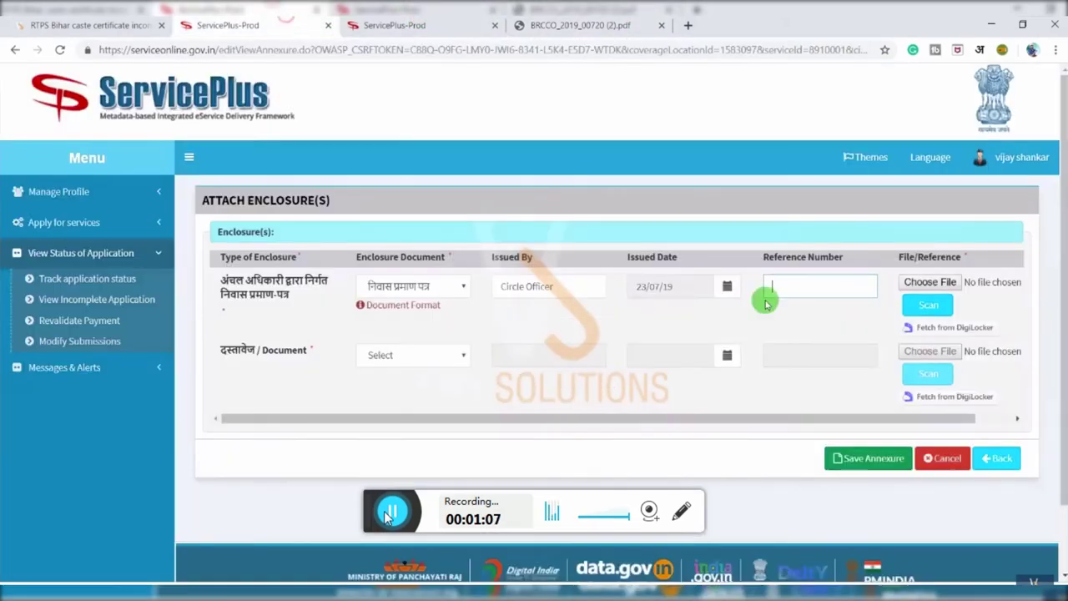
click(279, 21)
key(ctrl+v)
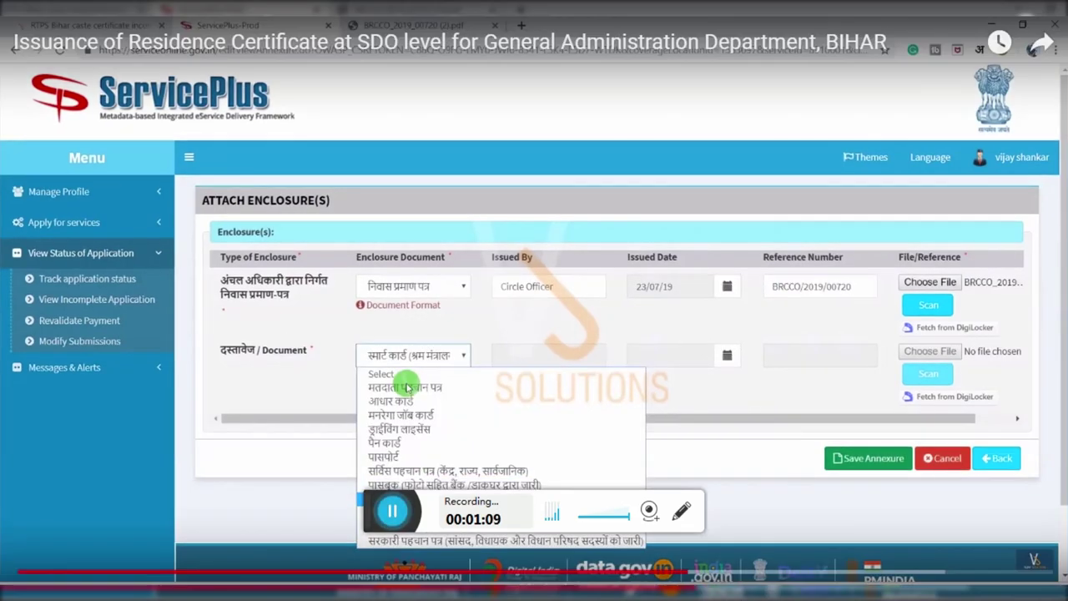
Choose आधार कार्ड as the second enclosure document
key(Up)
key(Up)
key(Up)
key(Up)
key(Up)
key(Up)
key(Up)
key(Up)
key(Up)
key(Up)
key(Up)
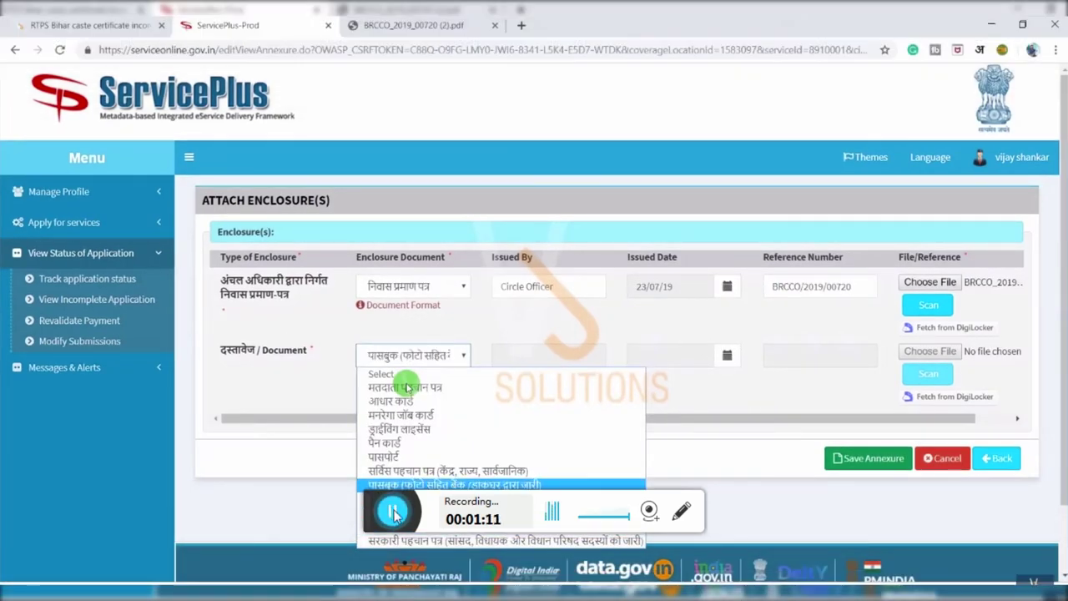
key(Down)
key(Down)
key(Return)
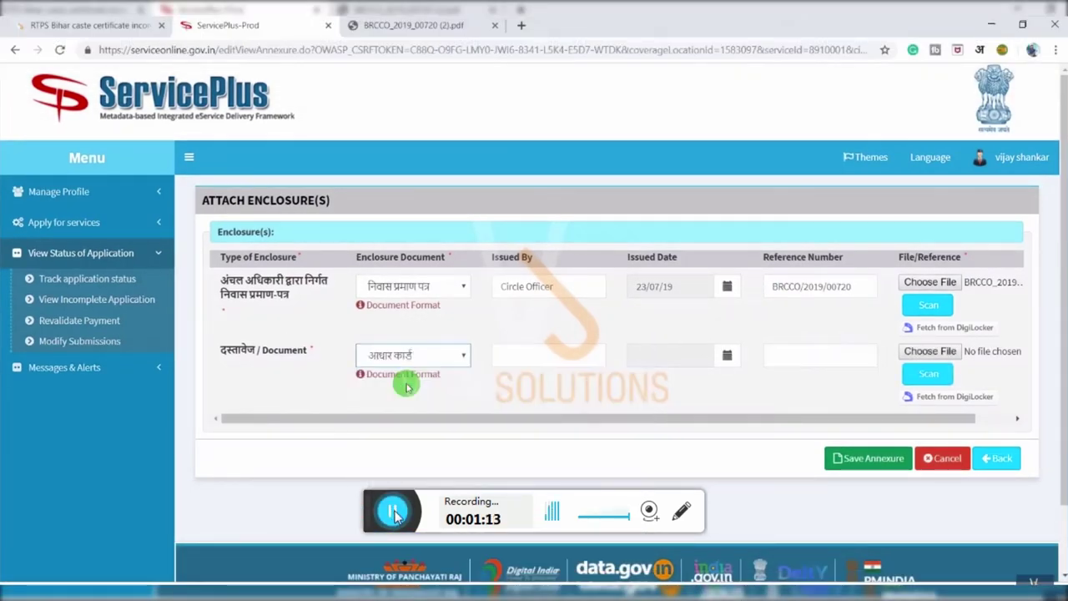
Fill the Aadhaar enclosure with issuer UIDAI, date 03/03/17, its number and scan, then save the annexure
click(529, 353)
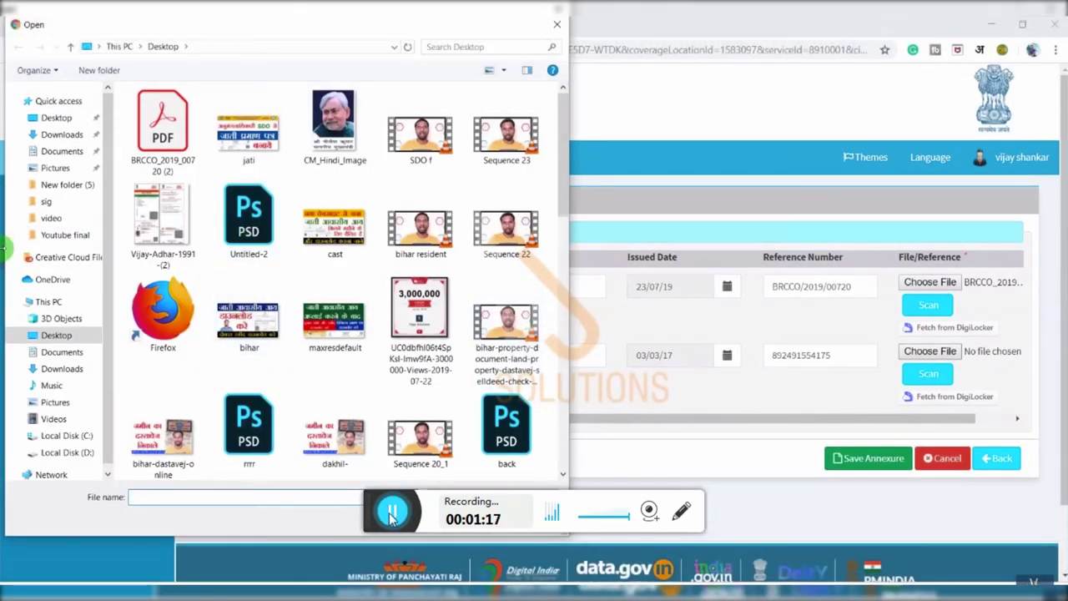
click(154, 234)
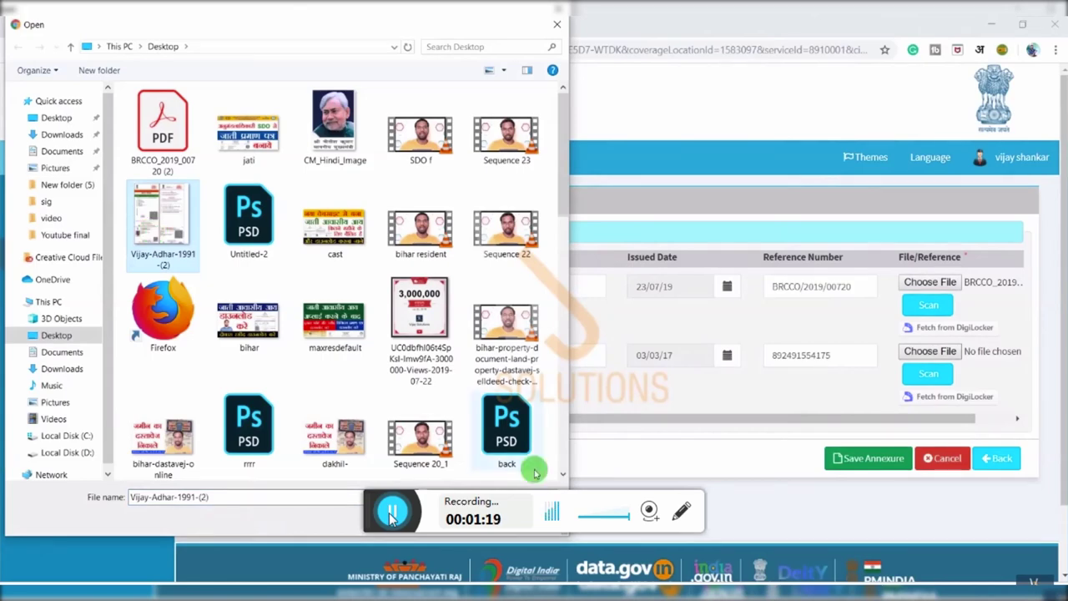
double_click(154, 233)
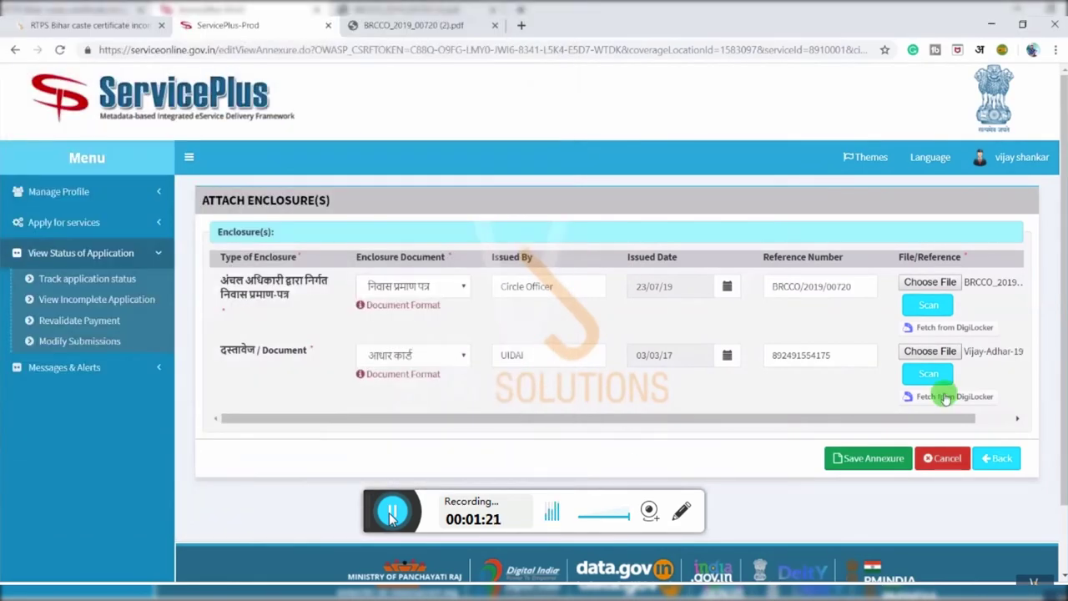
click(873, 463)
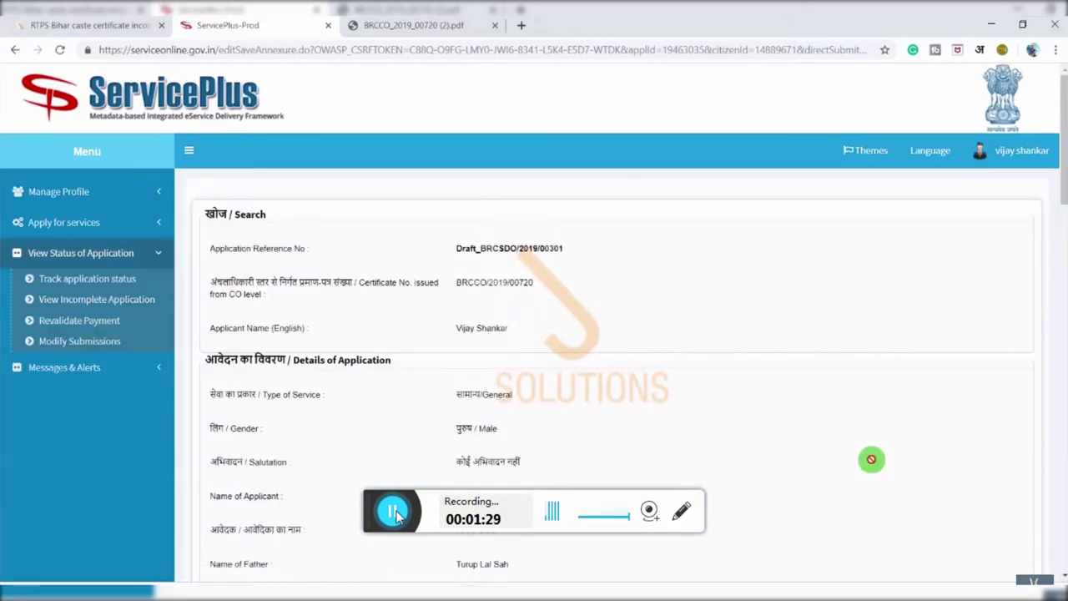
Review the residence certificate preview to the bottom and submit it, getting the 24/07/2019 acknowledgement
scroll(436, 419, down, 8)
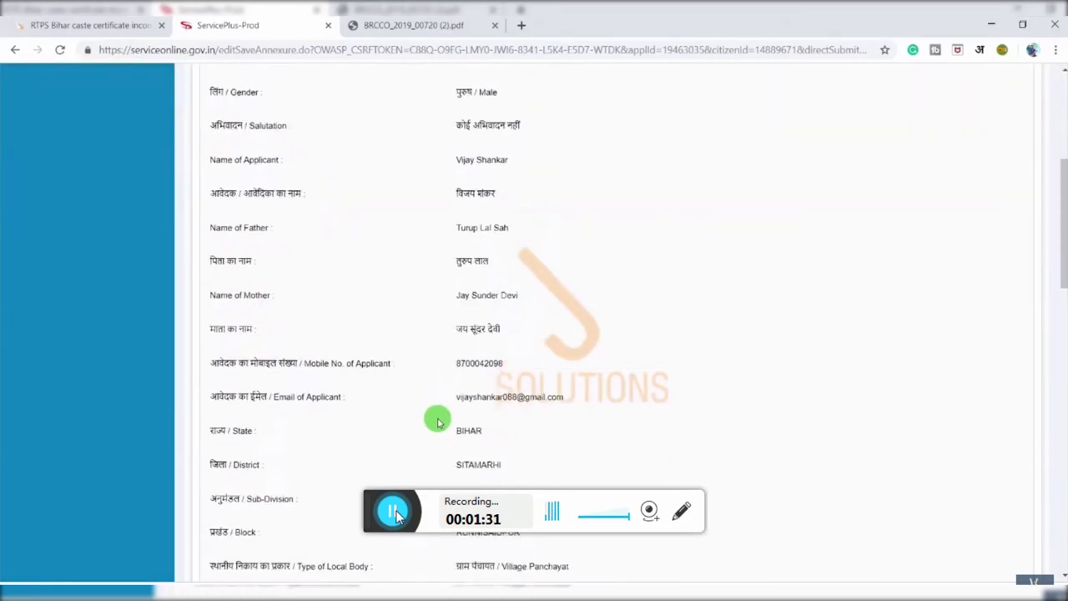
scroll(438, 423, down, 7)
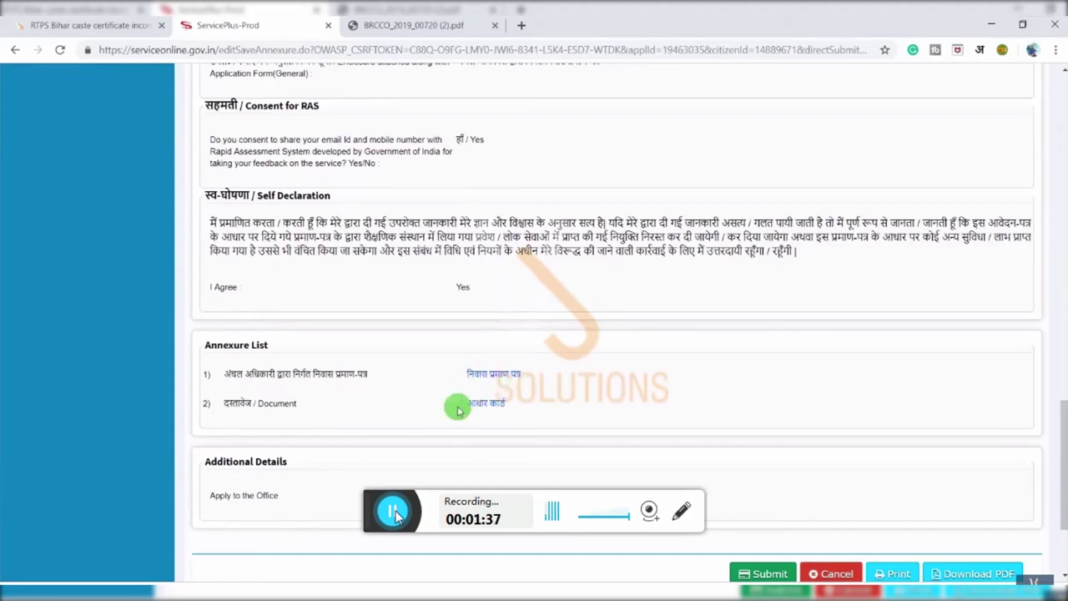
scroll(524, 406, down, 2)
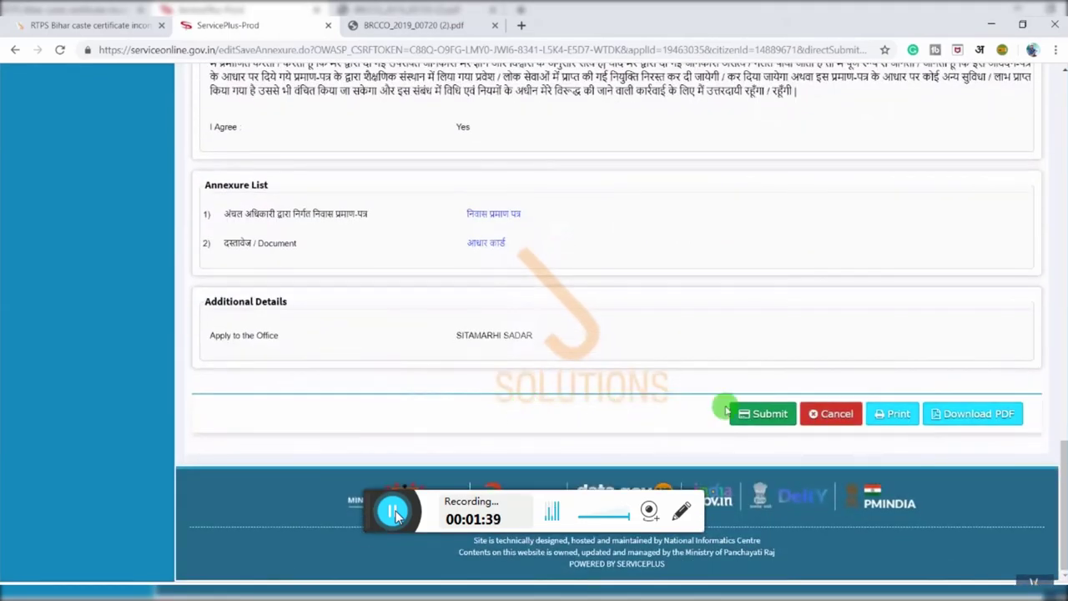
click(754, 416)
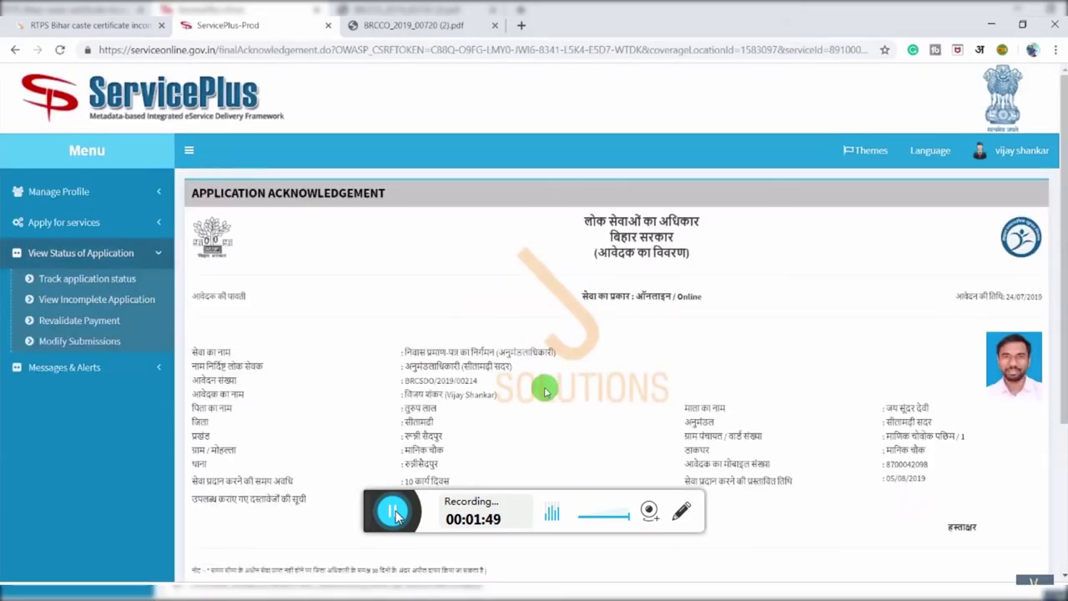
Export the acknowledgement as BRCSDO_2019_00214.pdf and return to the ServicePlus-Prod tab
scroll(544, 390, down, 1)
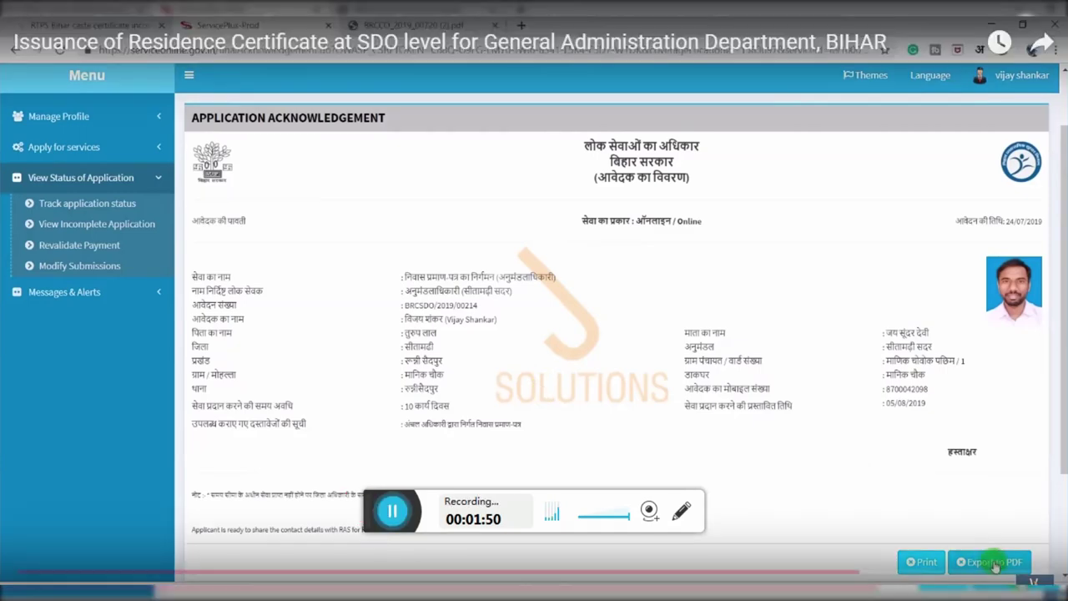
click(997, 564)
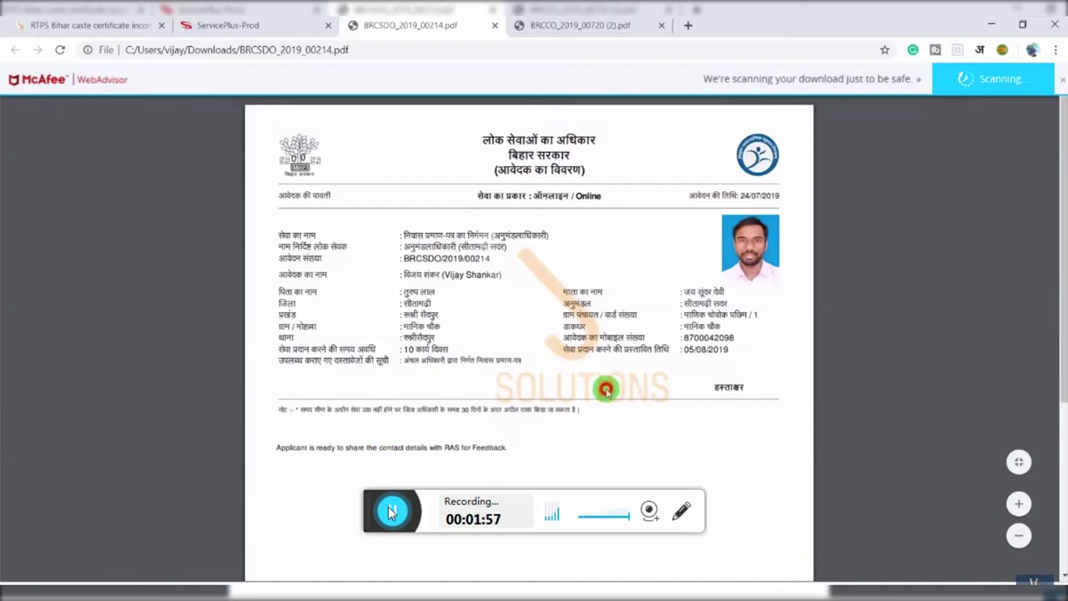
click(271, 18)
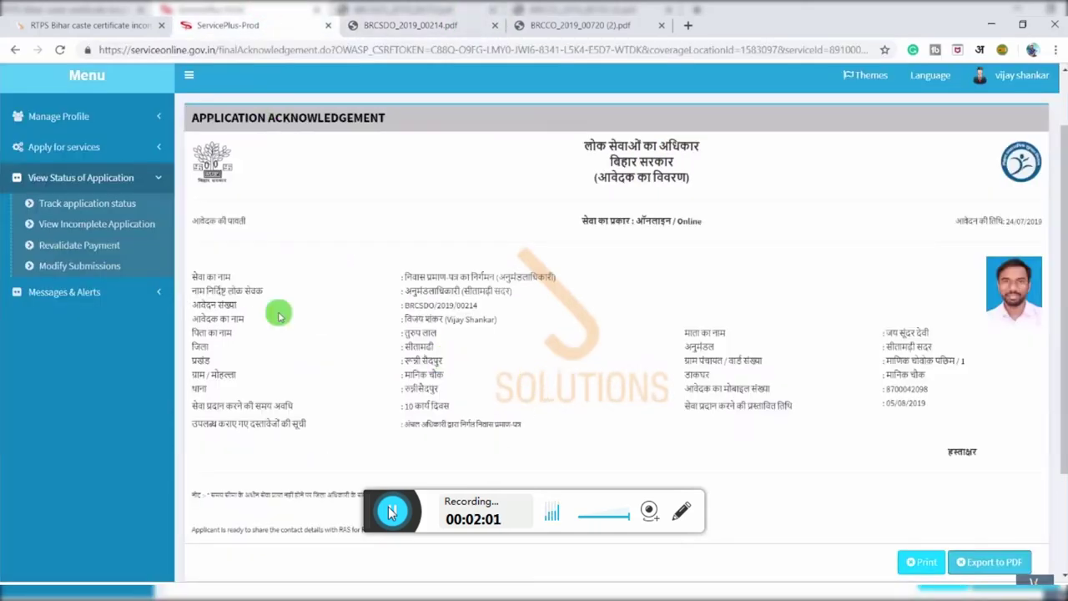
Load the tracking list of applications submitted between 24/05/2019 and 24/07/2019
click(90, 178)
click(89, 177)
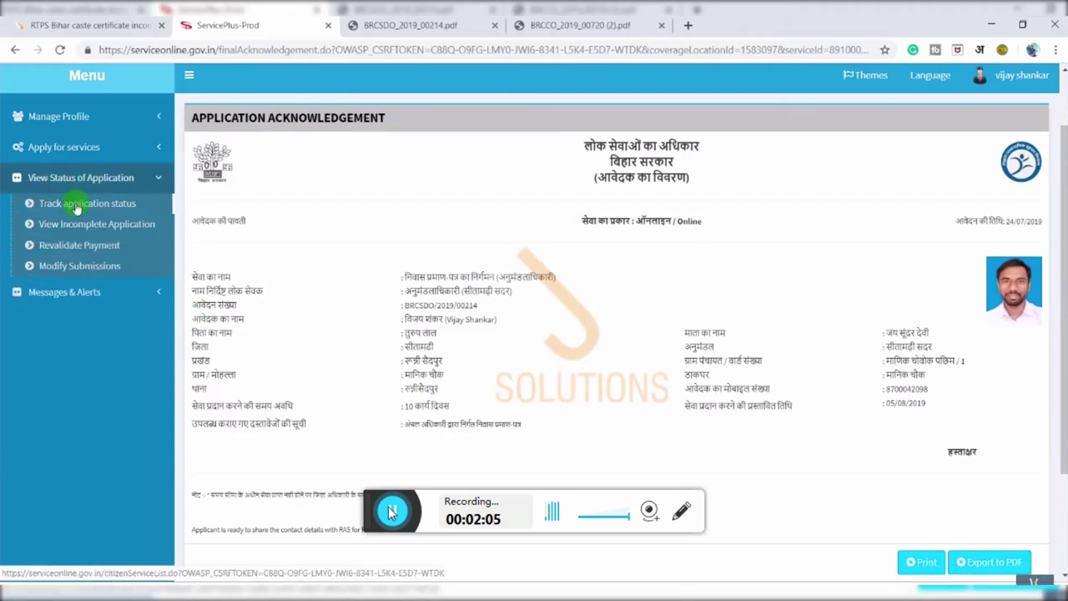
click(75, 209)
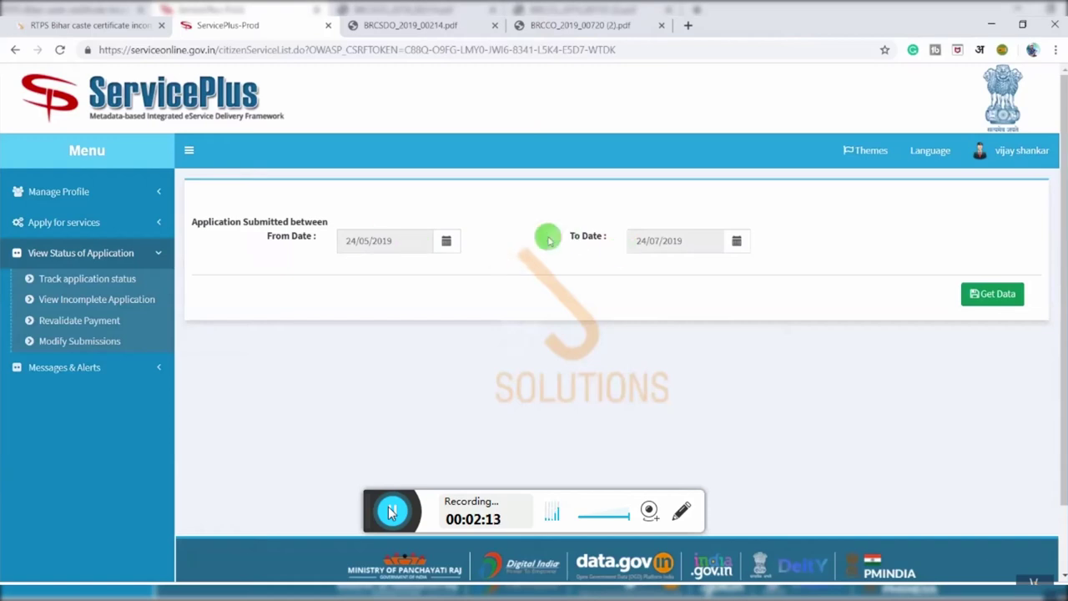
click(1005, 296)
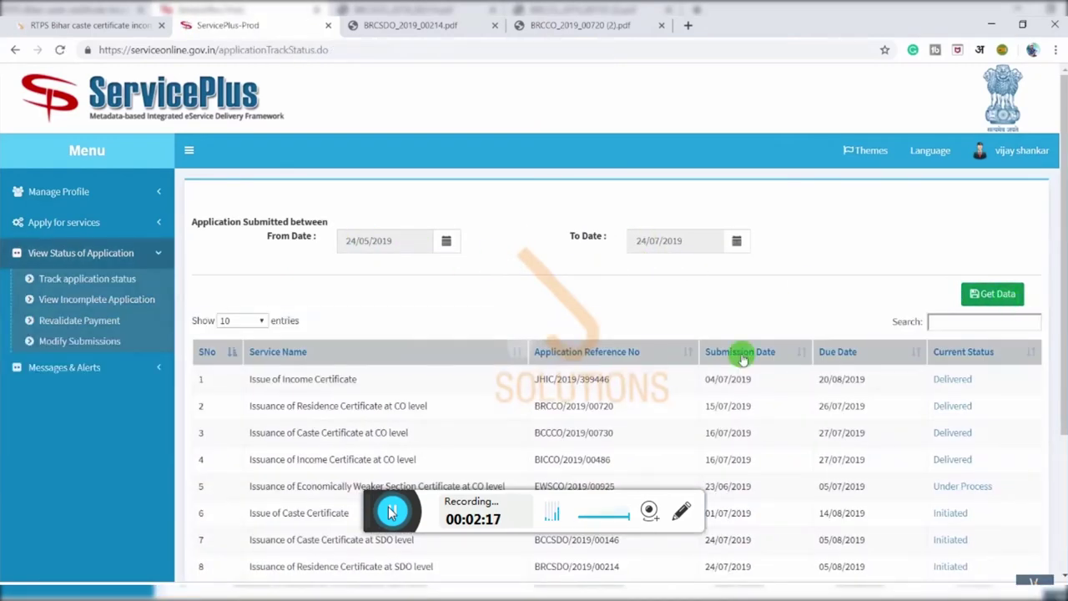
scroll(740, 350, down, 3)
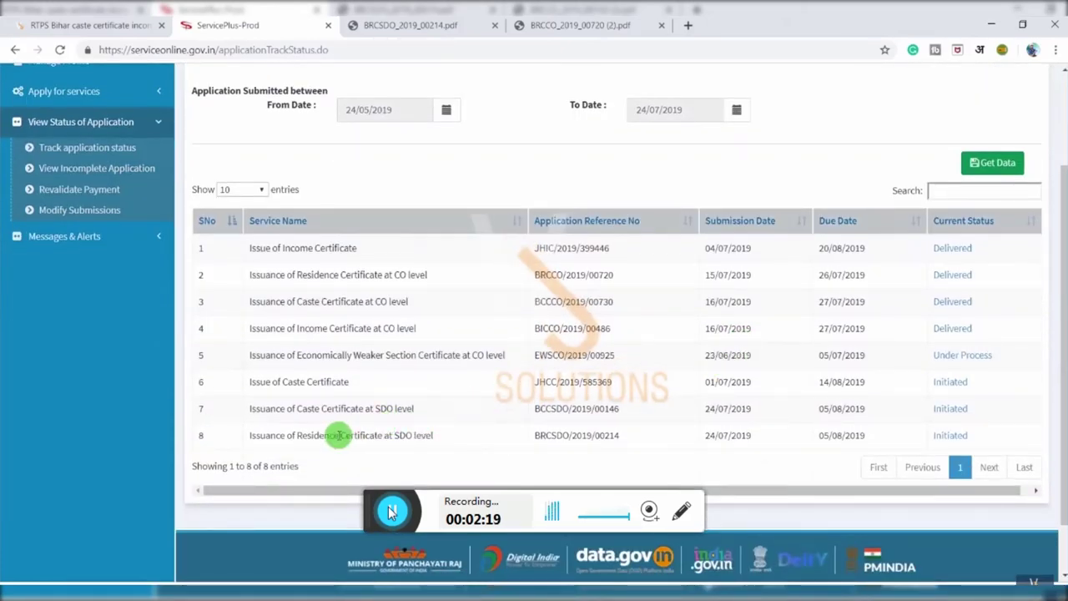
triple_click(335, 435)
double_click(265, 435)
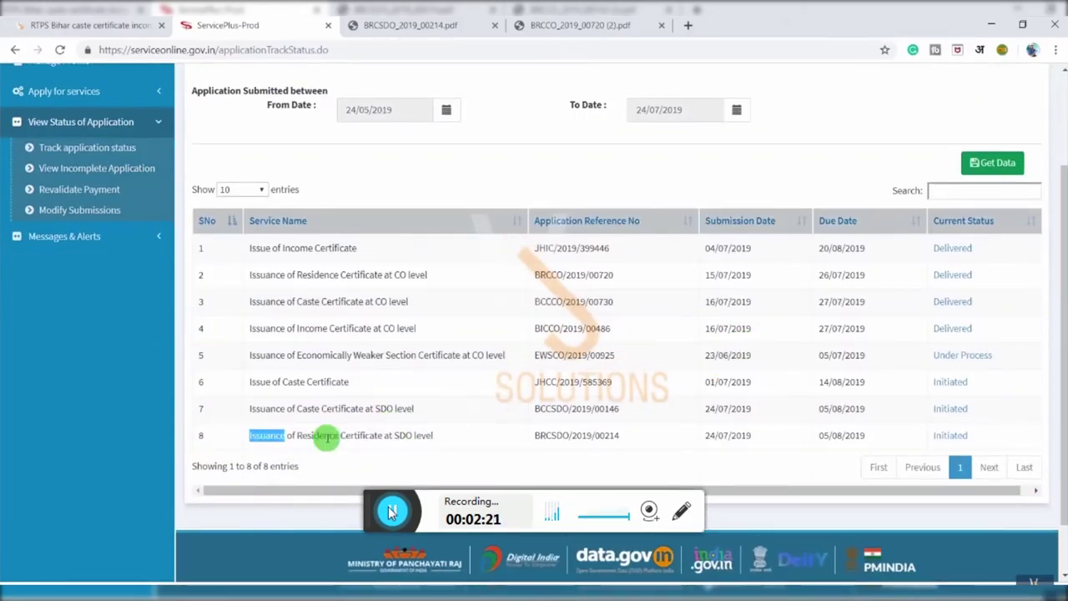
drag(335, 437, 428, 437)
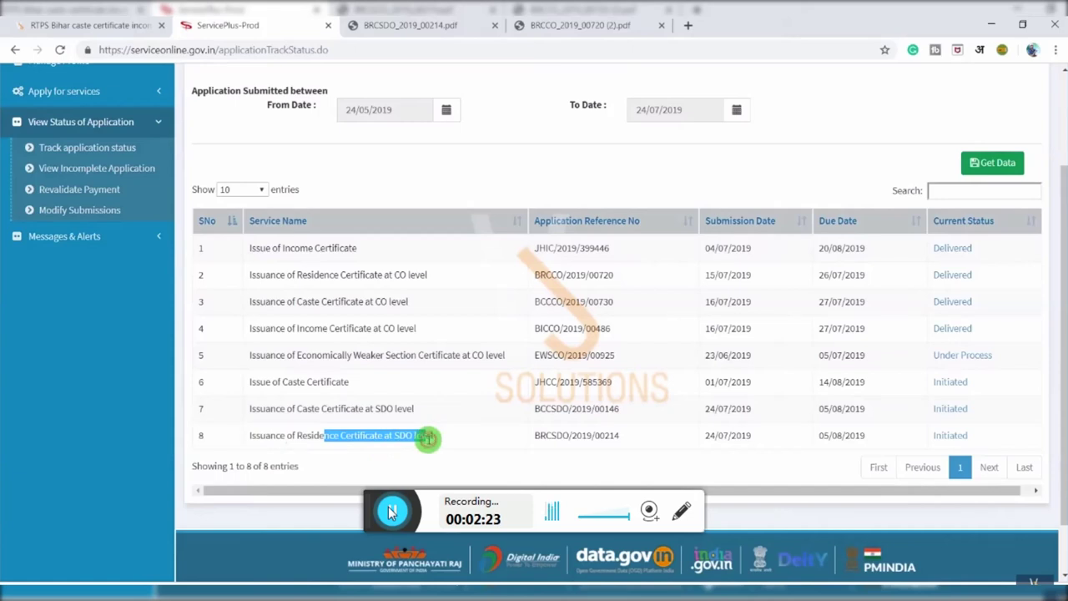
drag(973, 437, 933, 435)
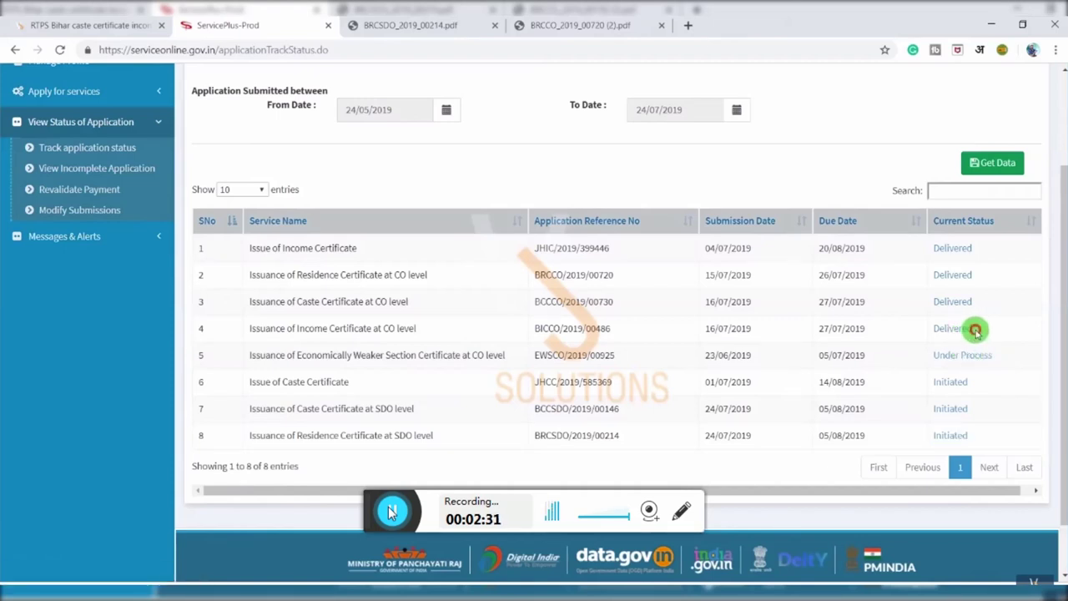
double_click(970, 328)
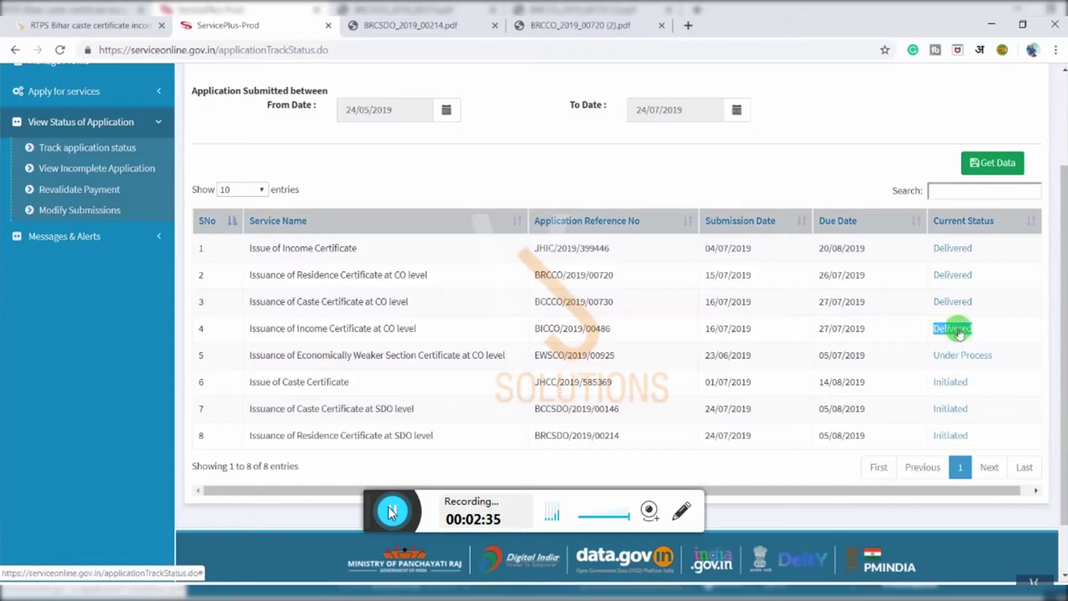
click(951, 435)
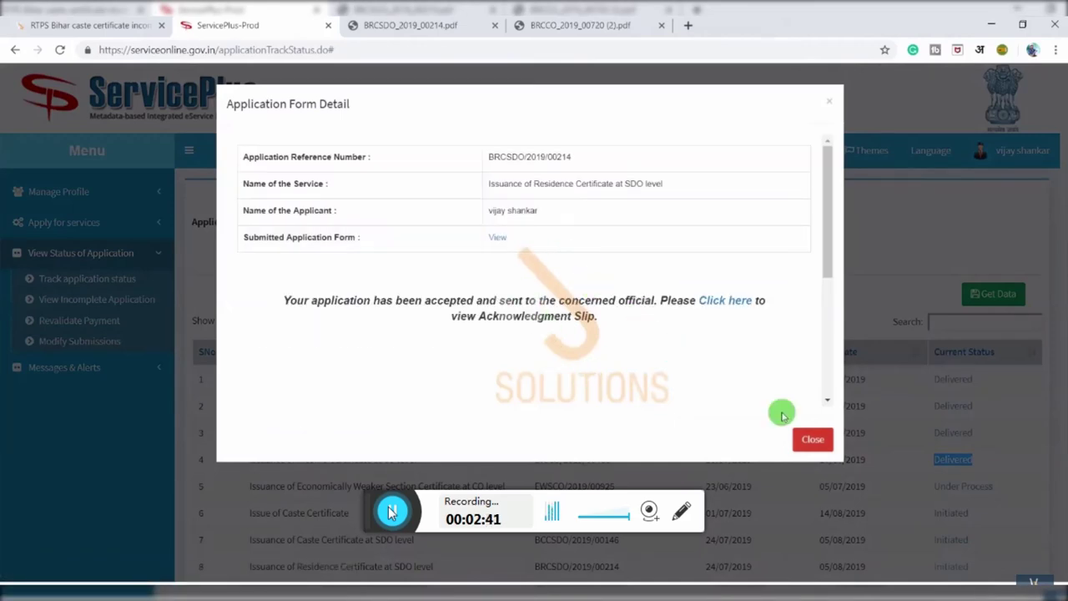
click(803, 436)
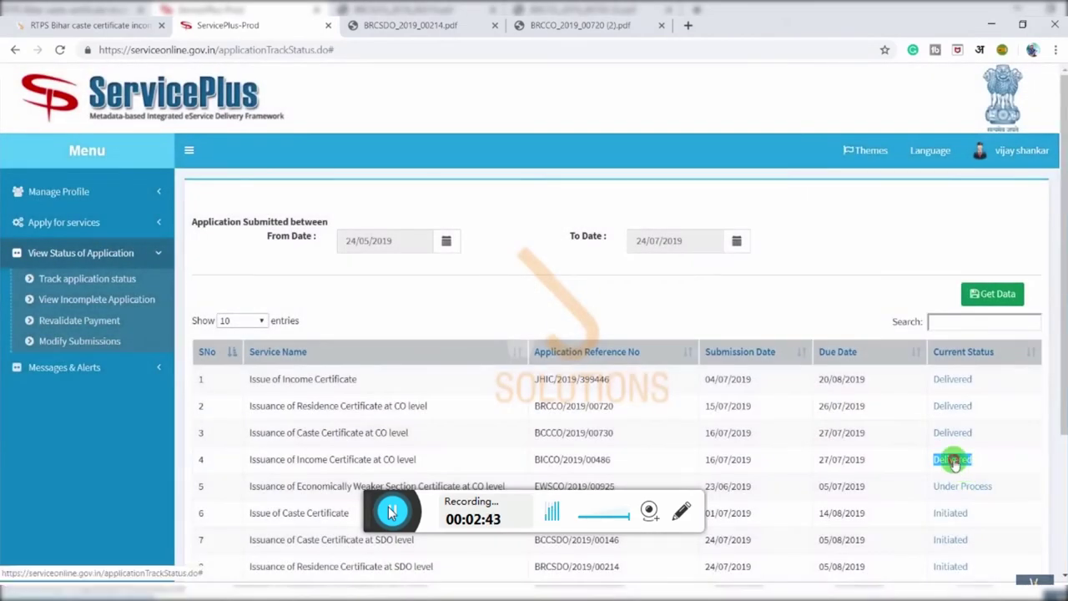